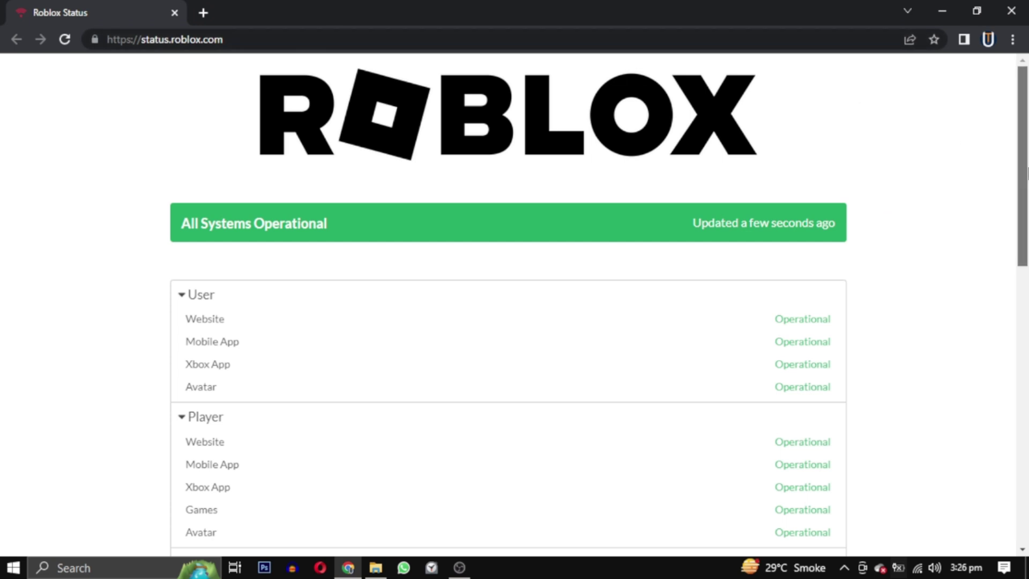
# Open the network status settings and rerun the Fast.com speed test, which measured 12 Mbps.
pyautogui.scroll(-1, 1026, 171)
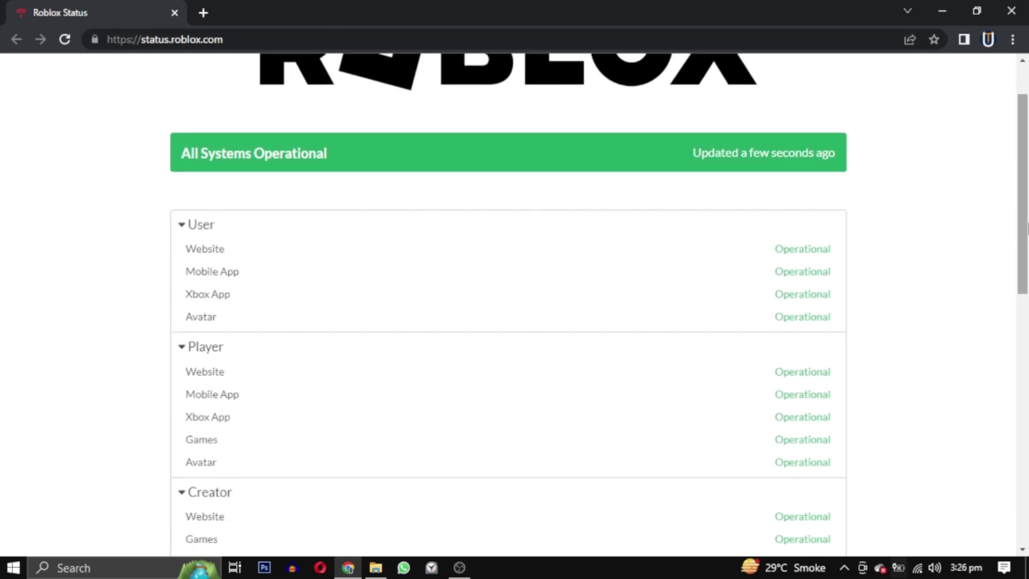
pyautogui.moveTo(1026, 228); pyautogui.dragTo(1023, 138)
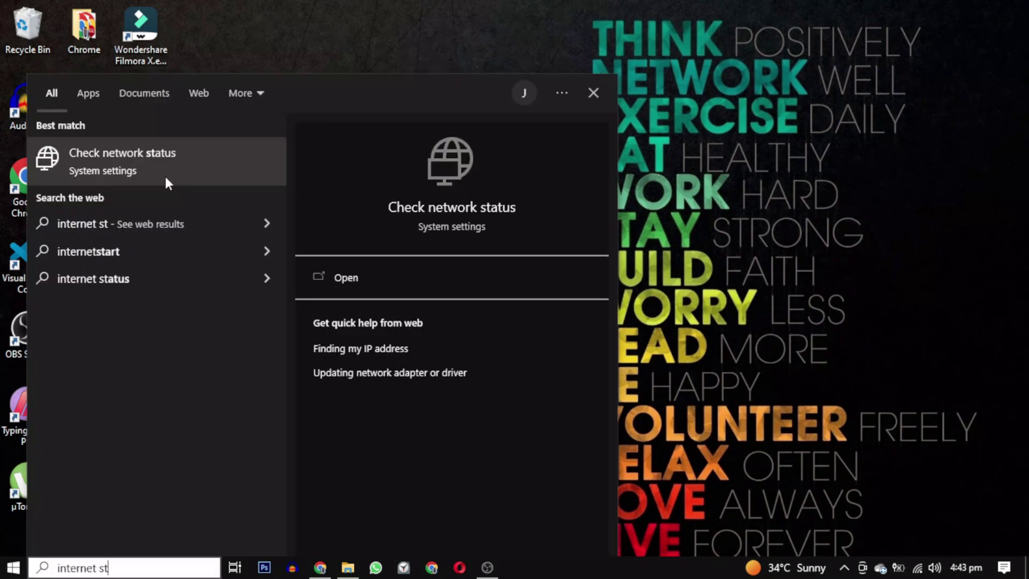
pyautogui.click(360, 287)
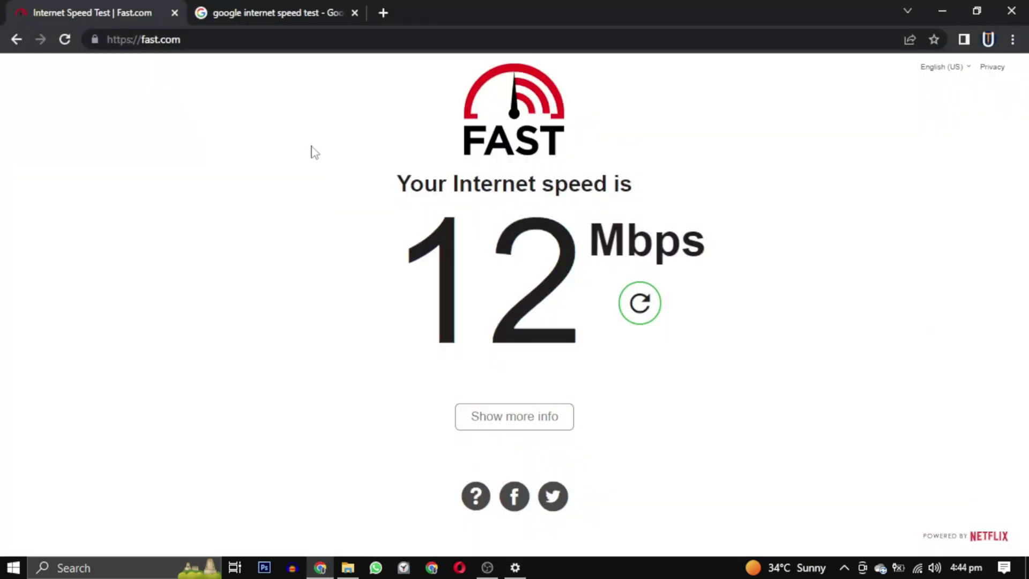
pyautogui.click(639, 303)
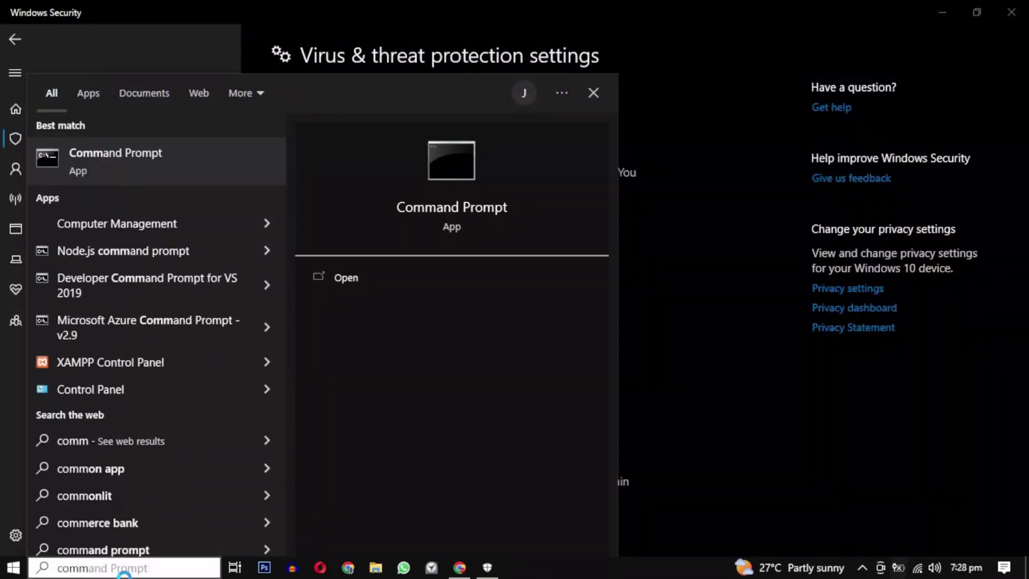
# Open Command Prompt as administrator and flush the DNS cache with ipconfig /flushdns.
pyautogui.click(433, 303)
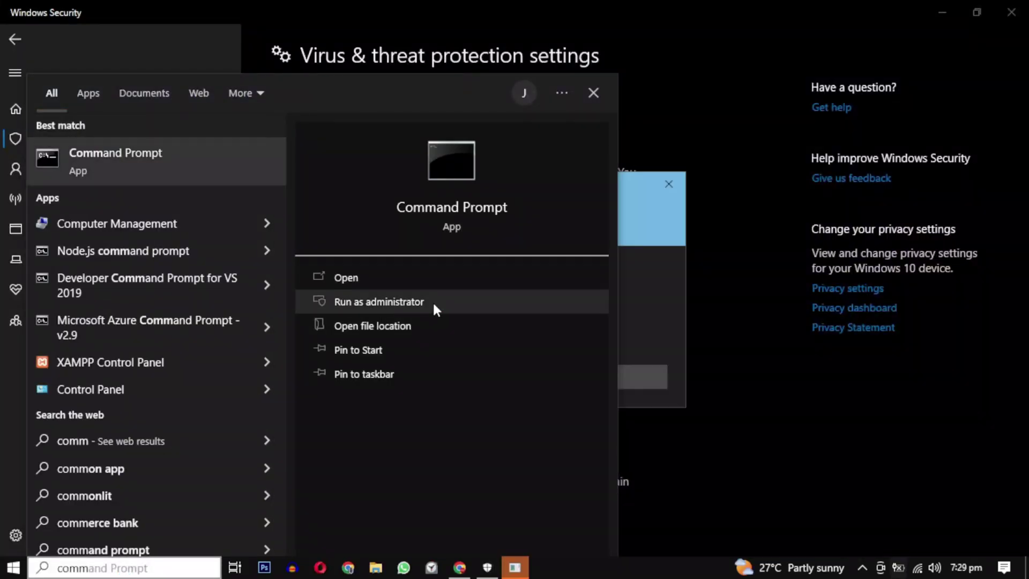
pyautogui.click(437, 377)
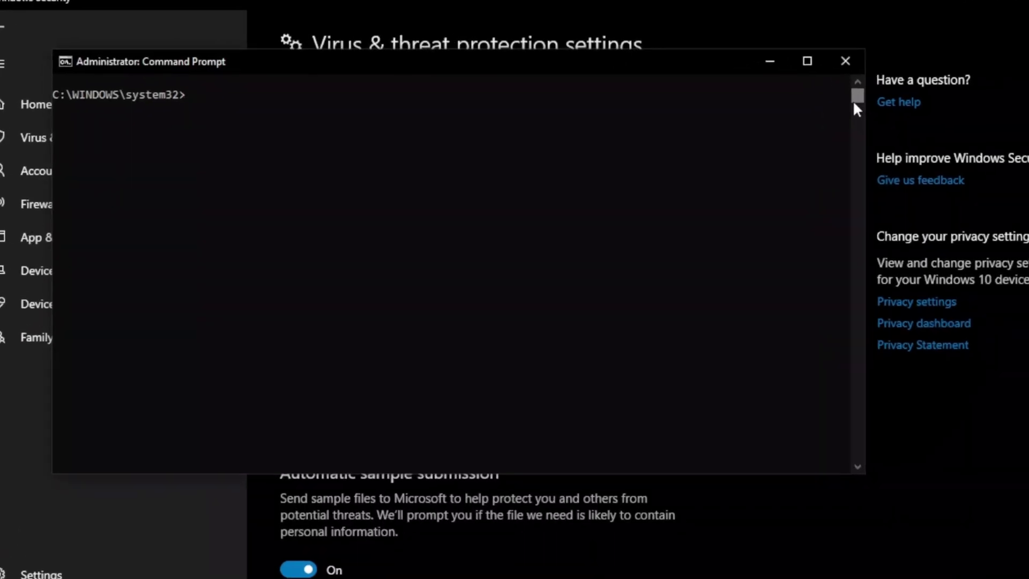
pyautogui.write('ip')
pyautogui.write('config')
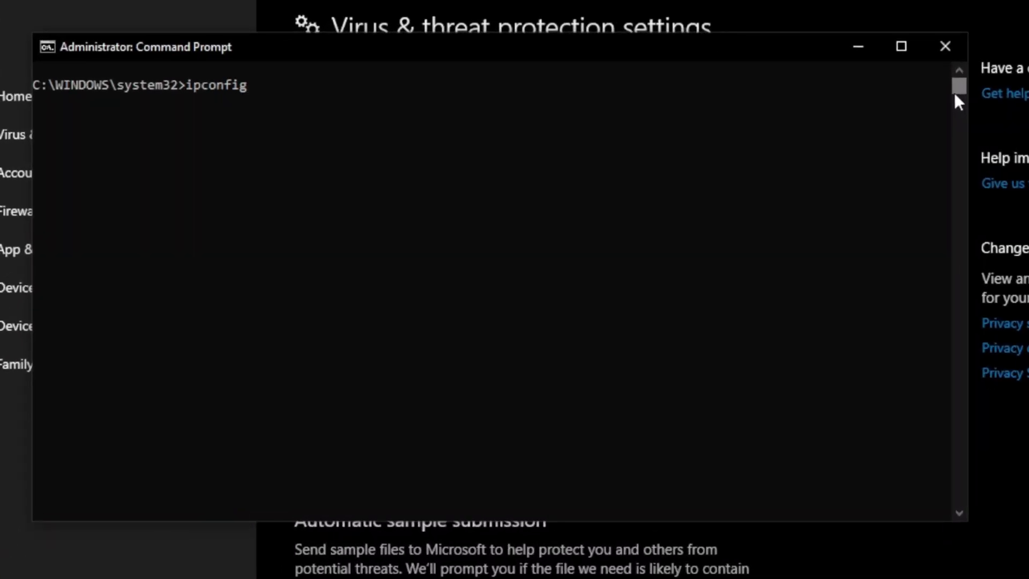
pyautogui.write(' /flushdns')
pyautogui.press('Return')
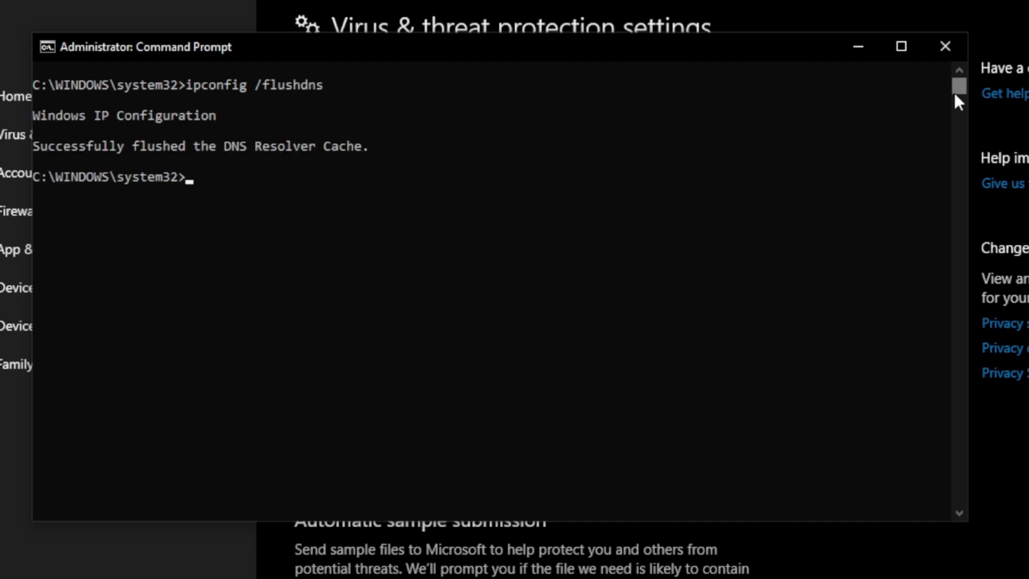
# Release and renew the IP address, reset TCP/IP with netsh int ip reset, and enter netsh winsock reset.
pyautogui.write('ipconfig /release')
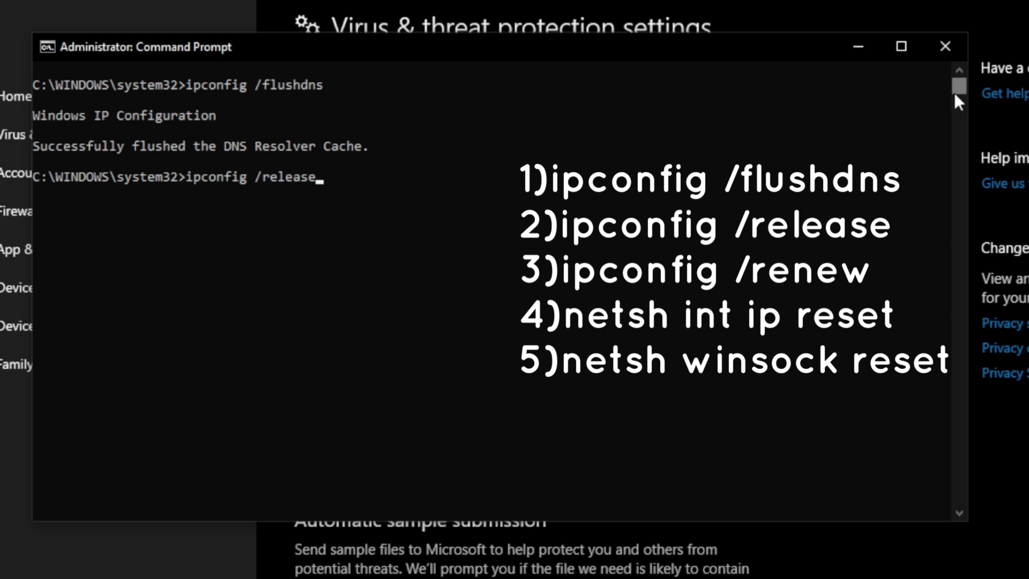
pyautogui.press('Return')
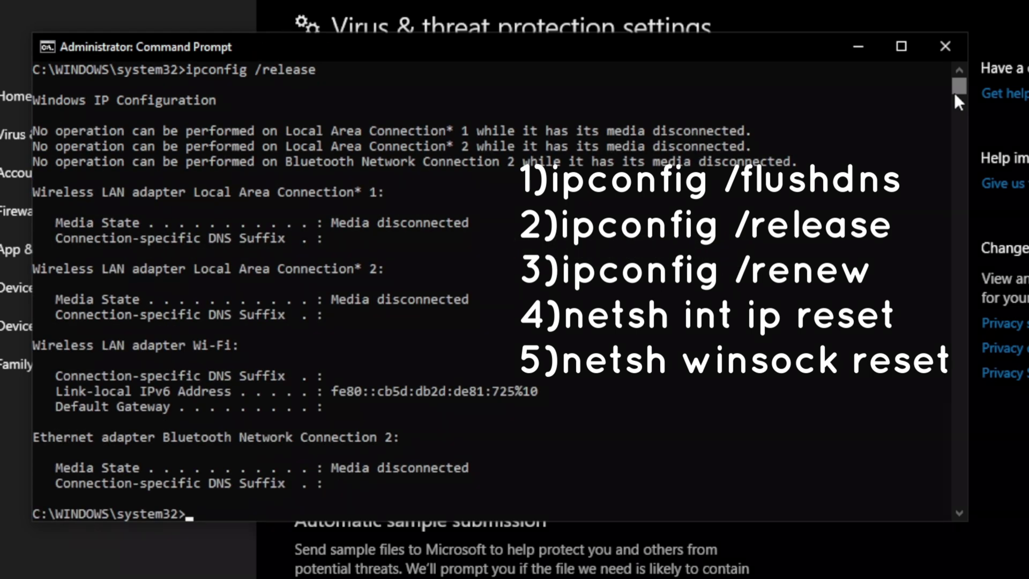
pyautogui.write('ipconfig /renew')
pyautogui.press('Return')
pyautogui.write('netsh int ip reset')
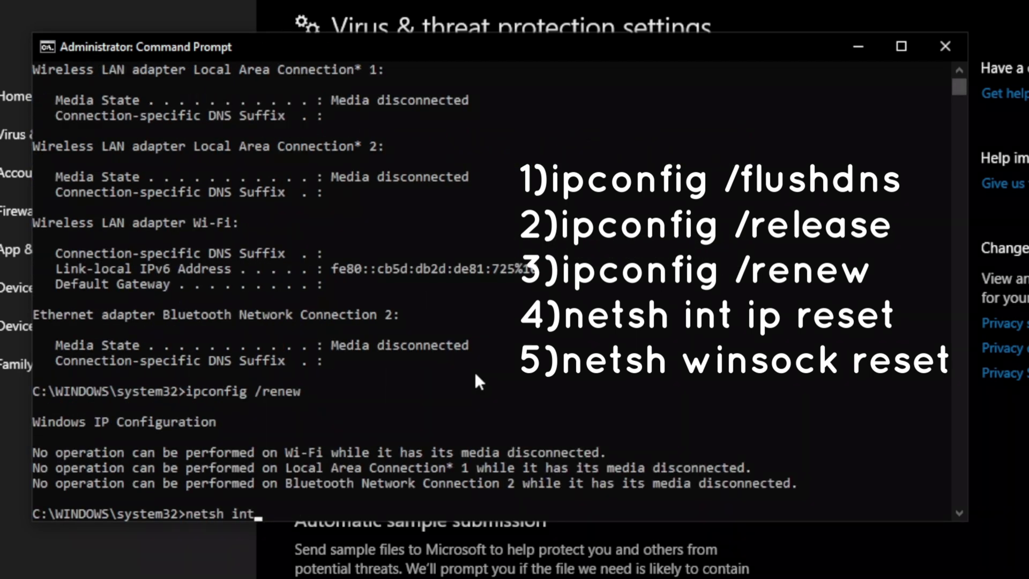
pyautogui.press('Return')
pyautogui.write('netsh winso')
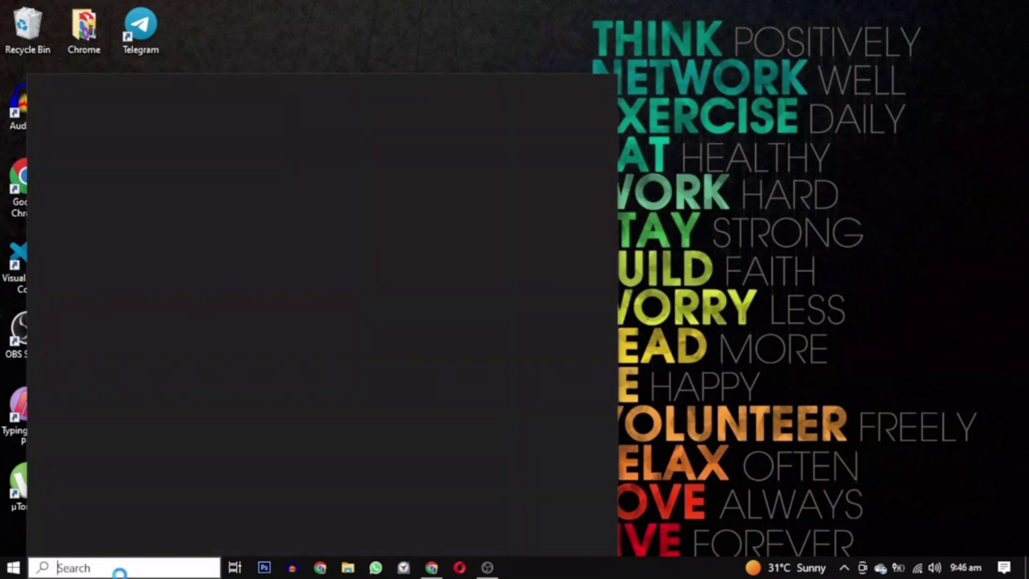
# Open Windows Update, check for updates, and start downloading the Windows 10 version 22H2 feature update.
pyautogui.write('windows')
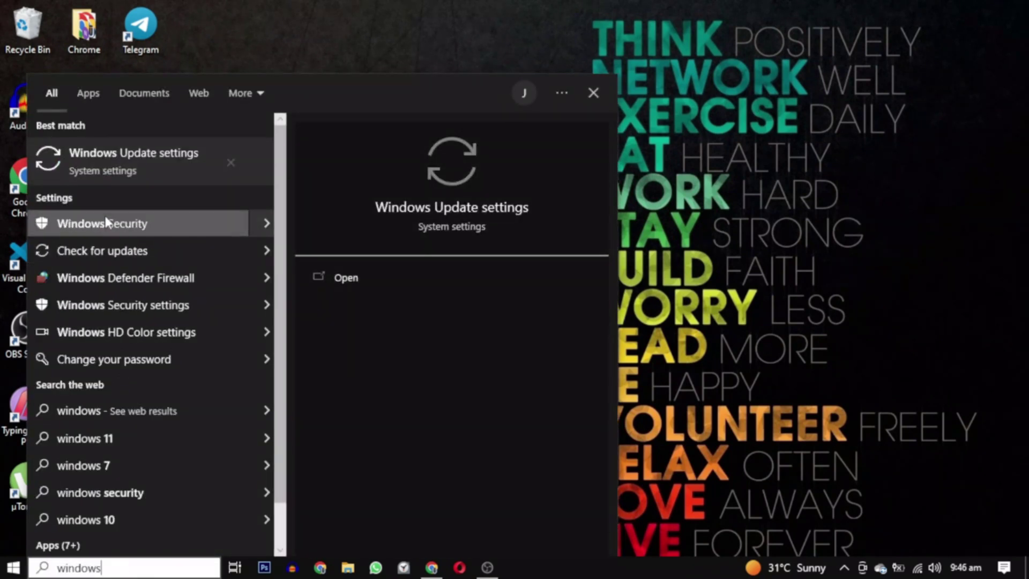
pyautogui.click(336, 283)
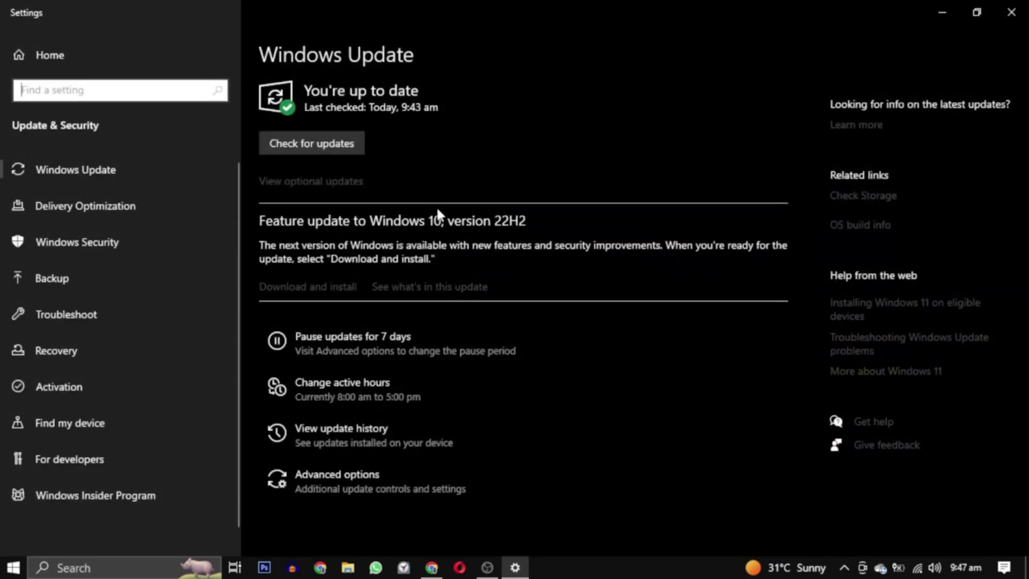
pyautogui.click(344, 156)
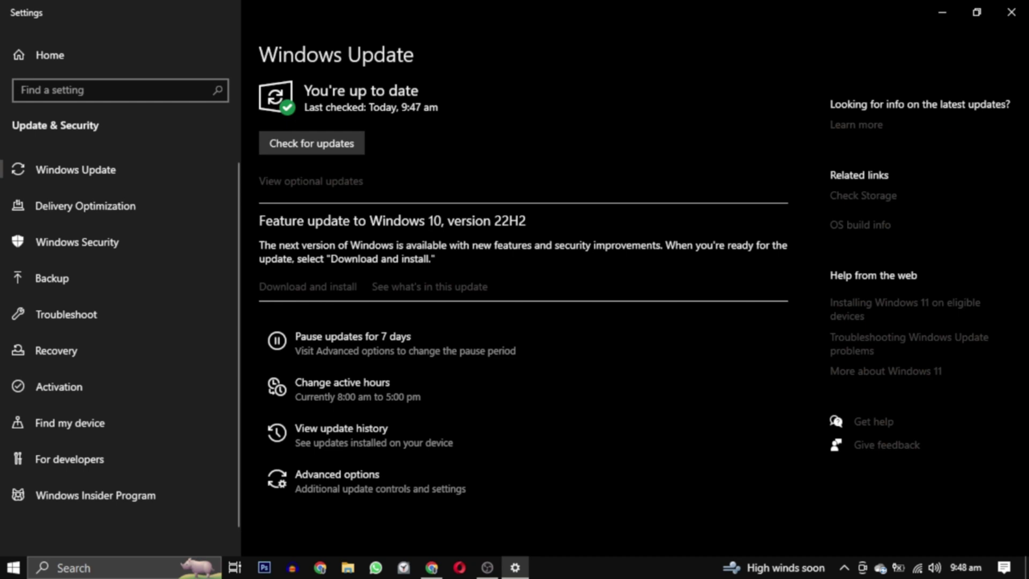
pyautogui.click(312, 289)
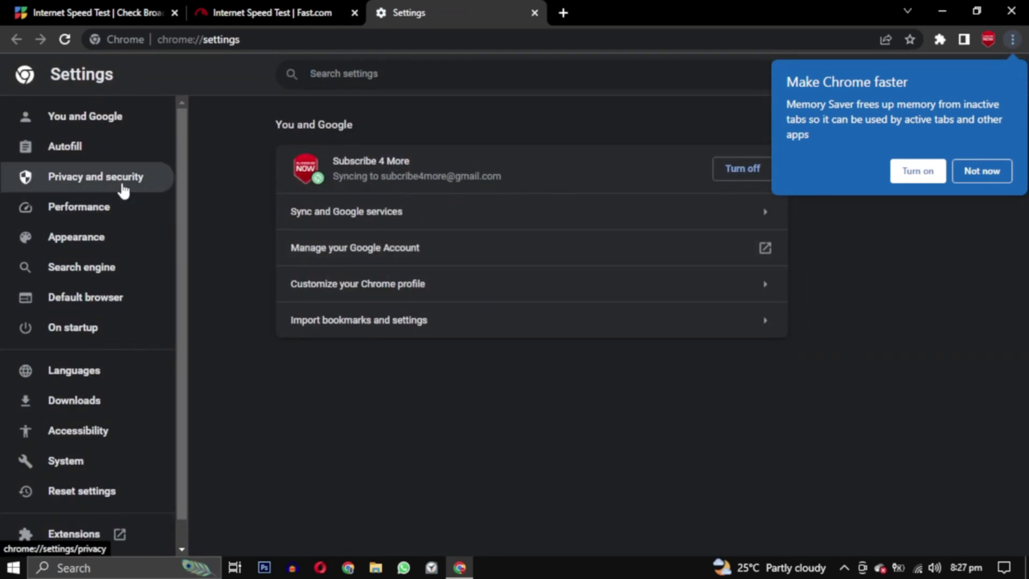
# Clear Chrome's browsing data for All time under Advanced, including cookies, cached files and site settings.
pyautogui.click(123, 189)
pyautogui.click(421, 446)
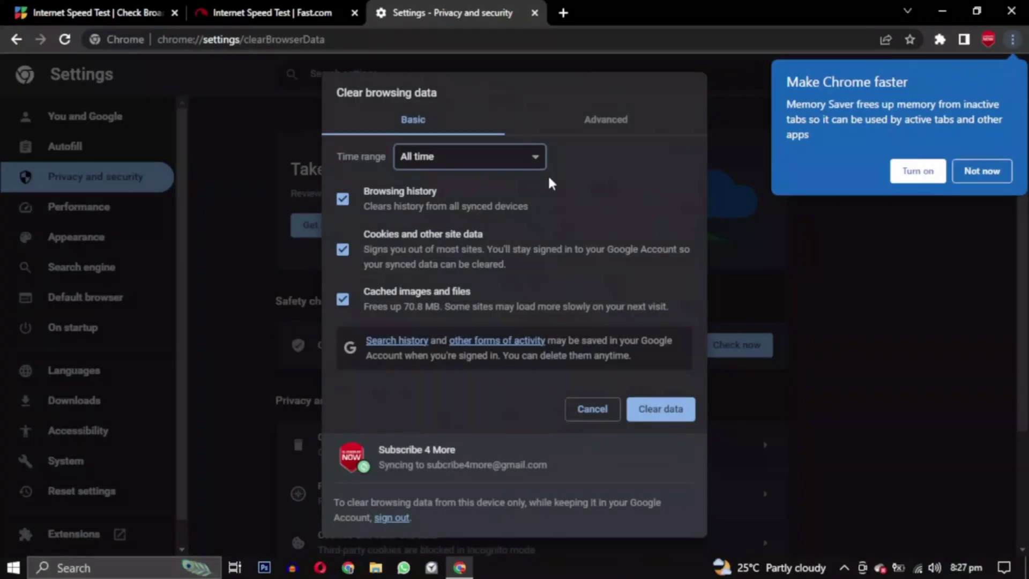
pyautogui.click(607, 120)
pyautogui.scroll(-3, 700, 230)
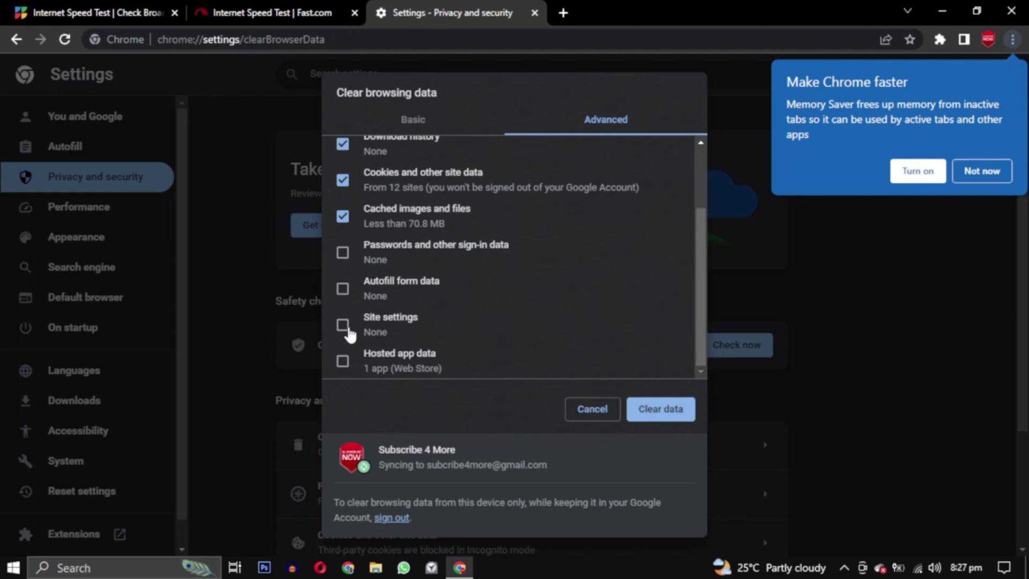
pyautogui.click(343, 324)
pyautogui.scroll(5, 698, 279)
pyautogui.click(478, 162)
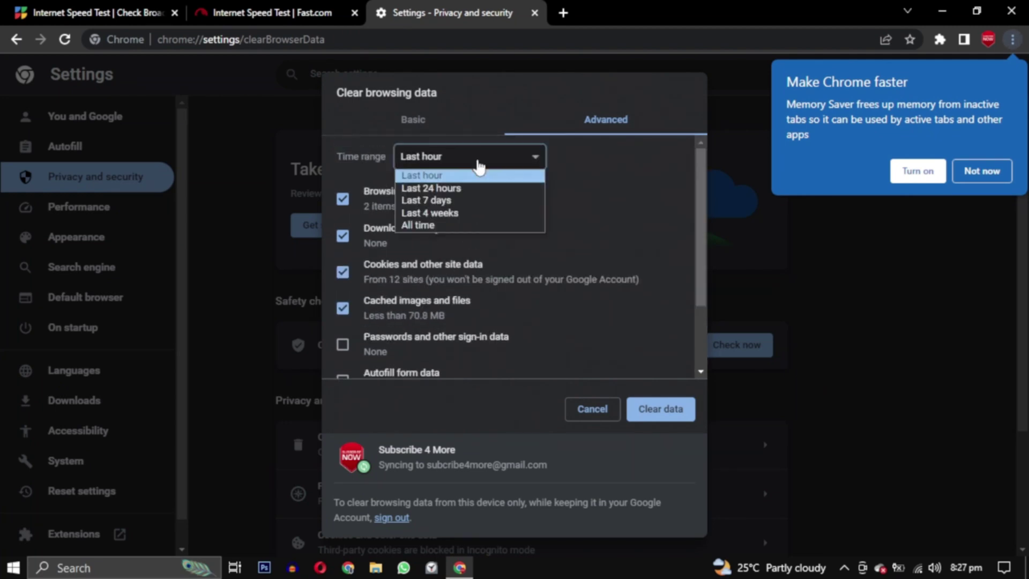
pyautogui.click(464, 226)
pyautogui.click(668, 412)
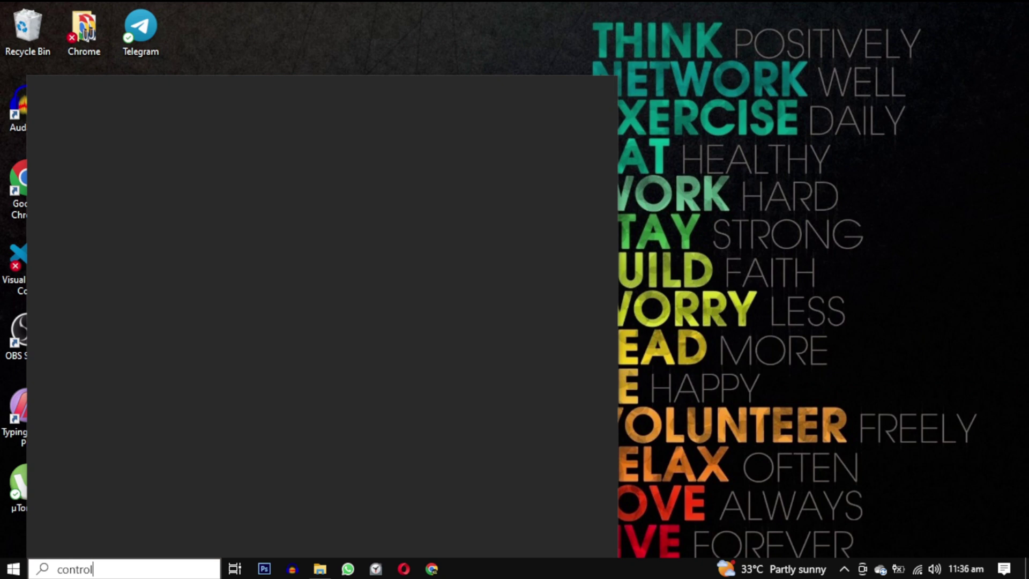
# Open Control Panel in Category view and go to Network and Internet.
pyautogui.write(' p')
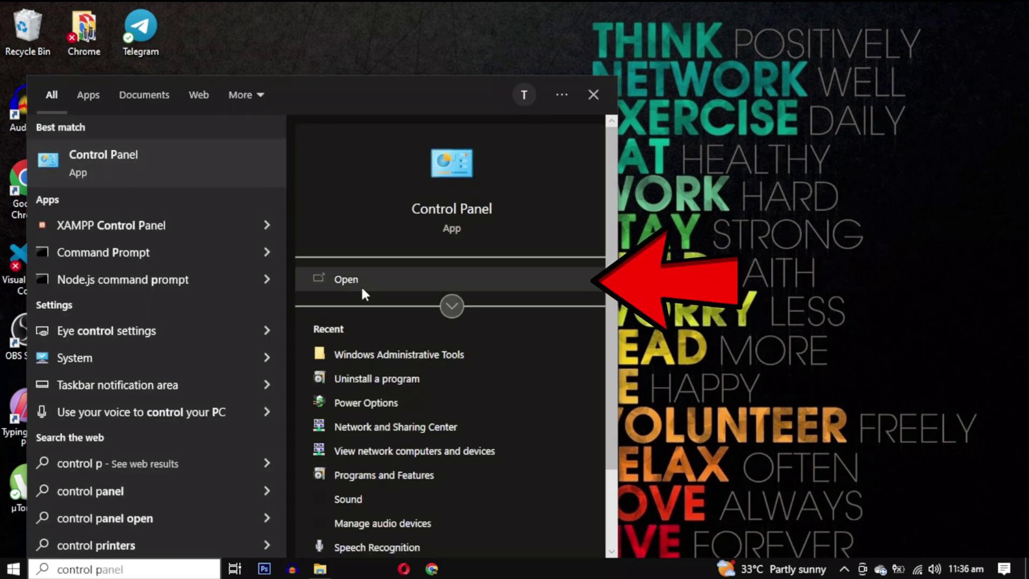
pyautogui.click(362, 289)
pyautogui.click(754, 76)
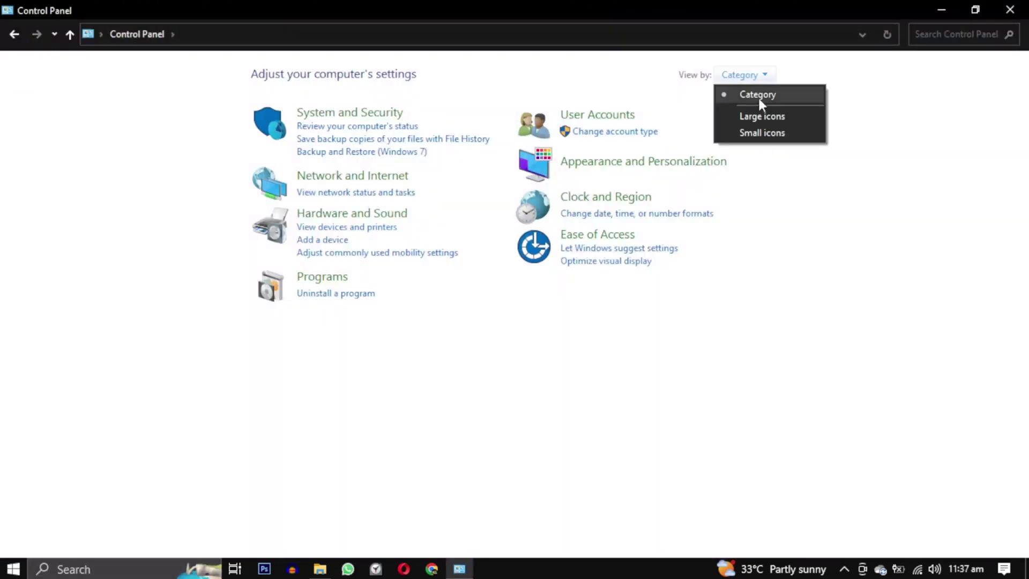
pyautogui.click(758, 96)
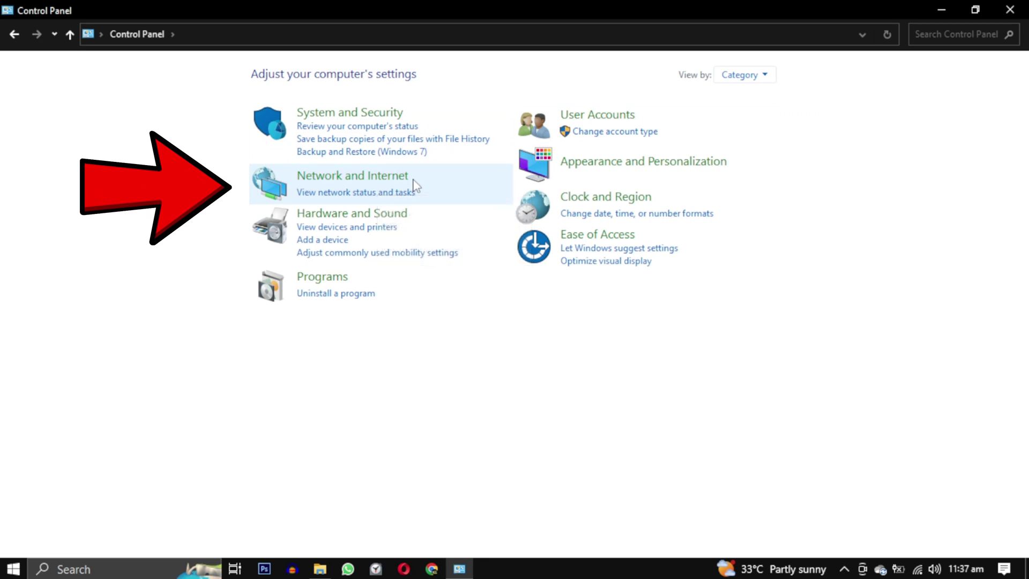
pyautogui.click(392, 186)
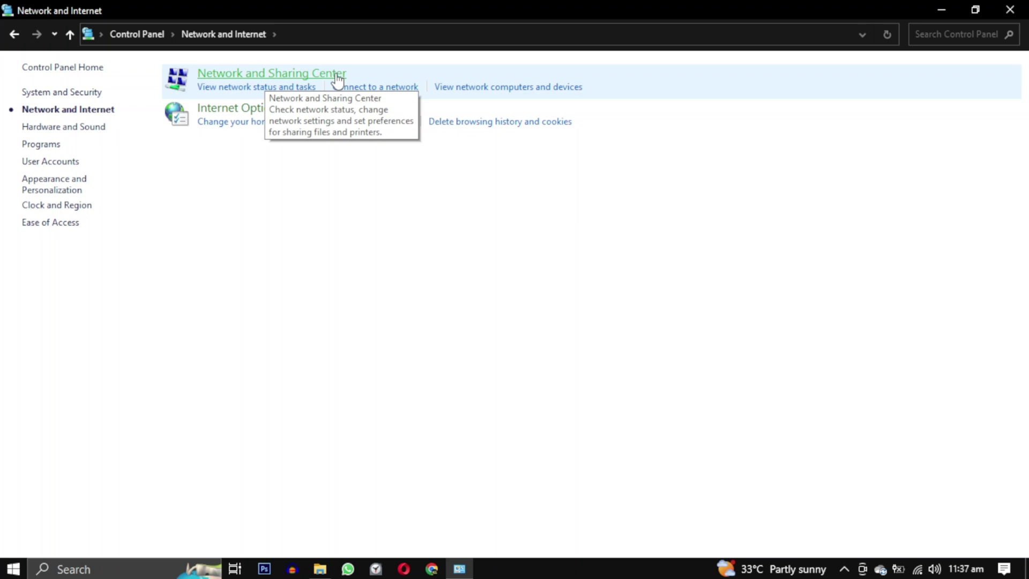
# Open the Wi-Fi connection's Properties from Network and Sharing Center and select TCP/IPv4.
pyautogui.click(338, 75)
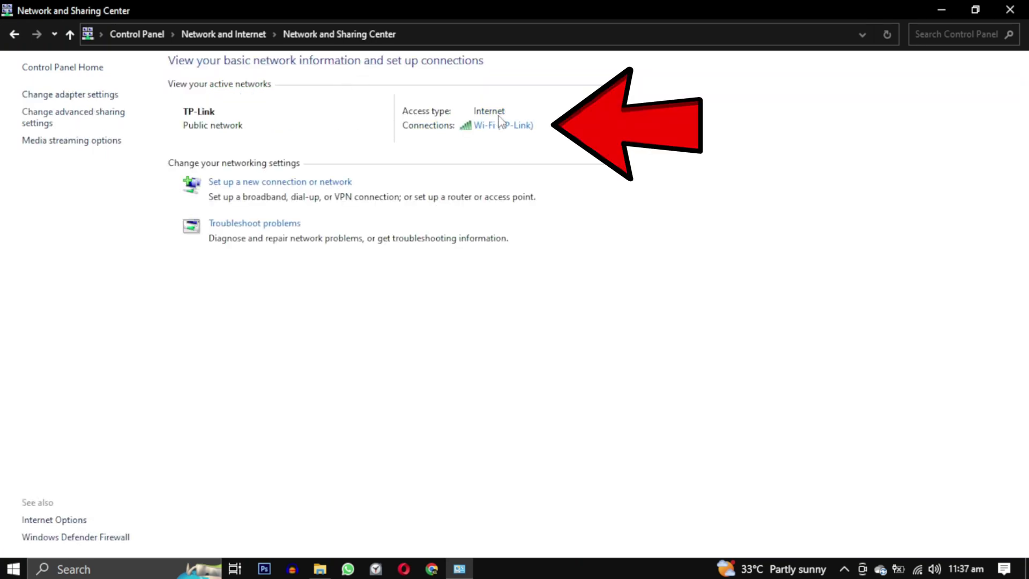
pyautogui.click(530, 126)
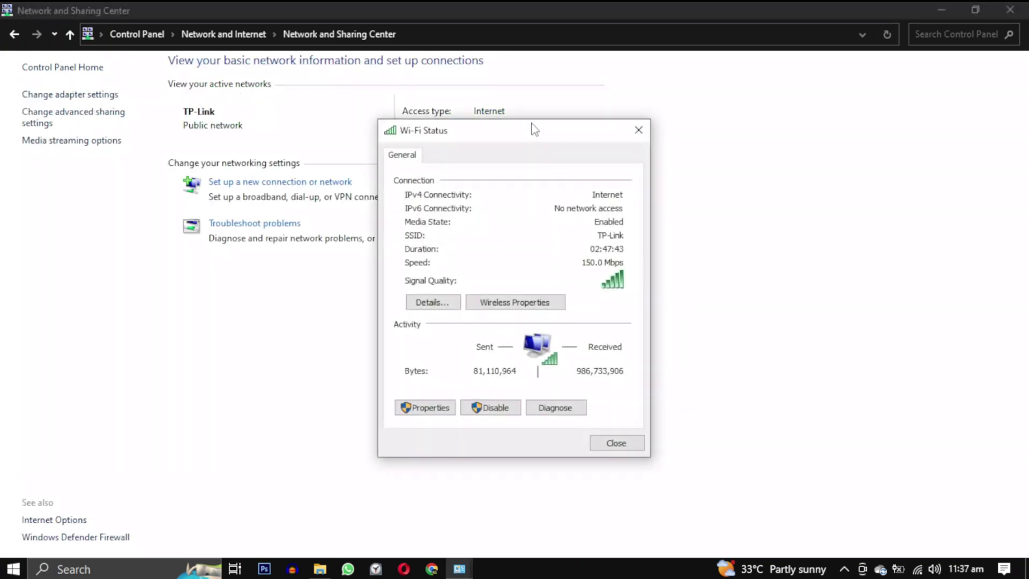
pyautogui.click(440, 414)
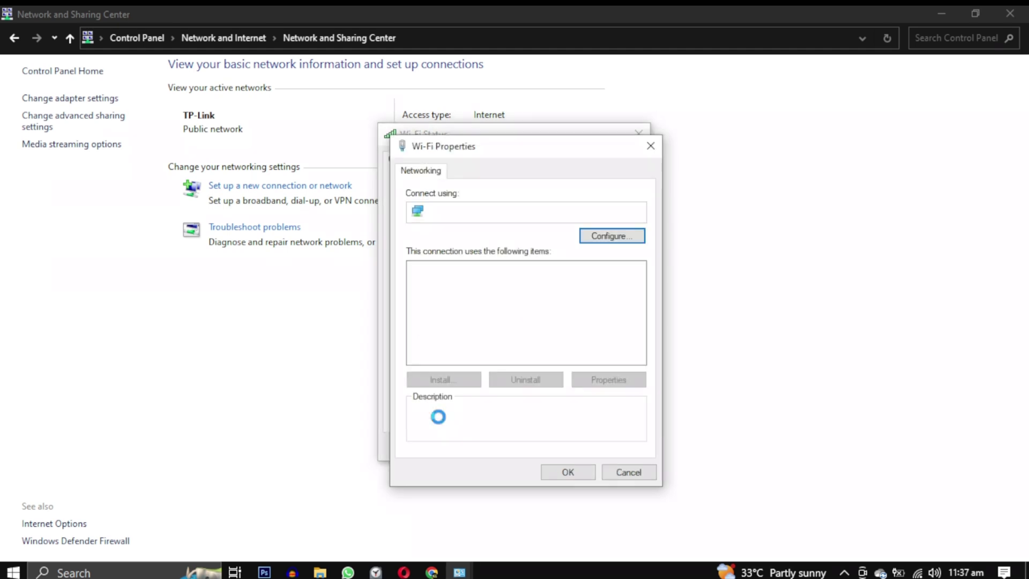
pyautogui.click(518, 304)
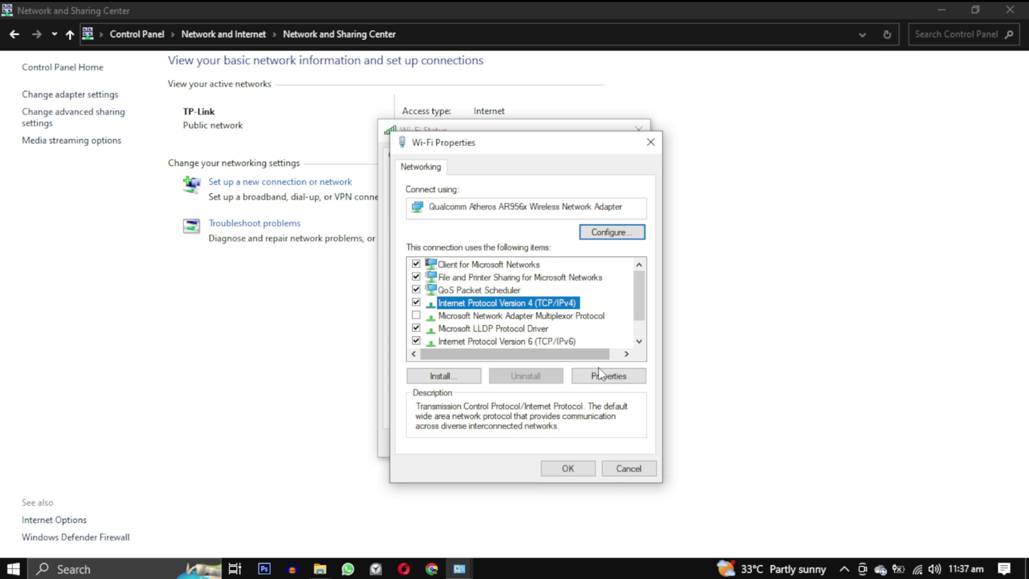
# Open the IPv4 properties and start entering Google DNS 8.8.8.8 as the preferred server.
pyautogui.click(598, 370)
pyautogui.click(546, 413)
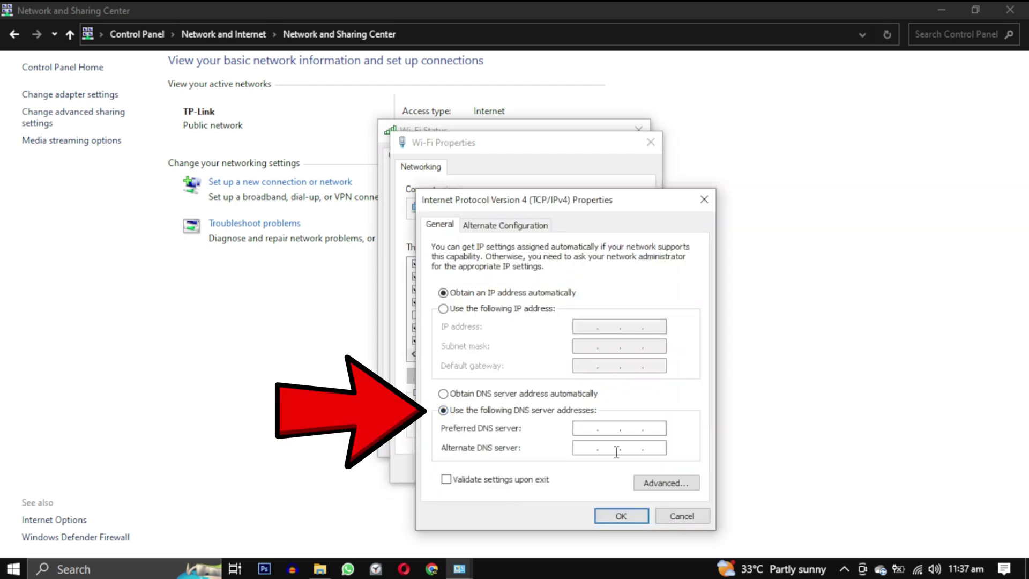
pyautogui.write('8')
pyautogui.write('.8.8.')
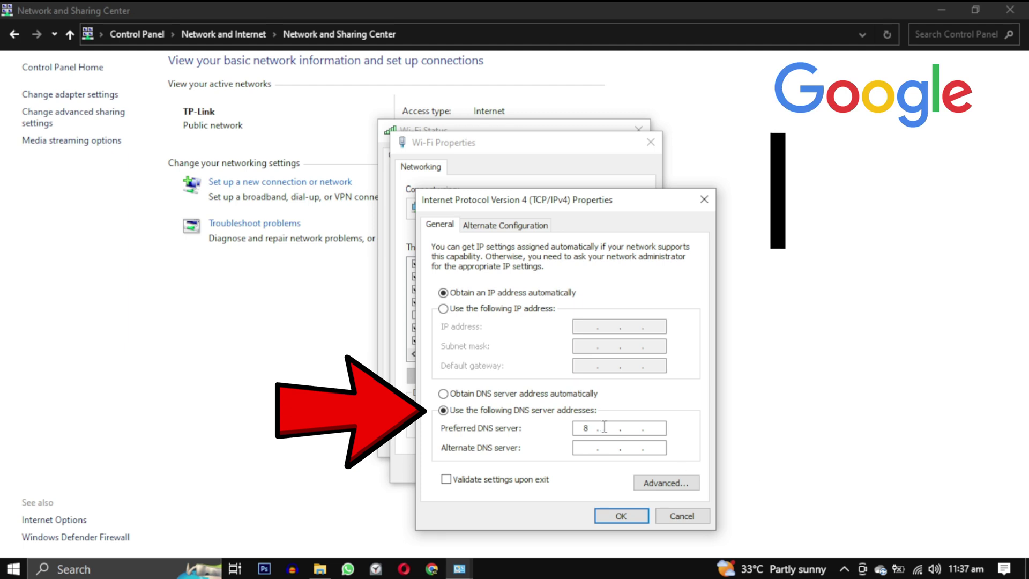
pyautogui.write('8')
pyautogui.click(622, 449)
pyautogui.write('8.8')
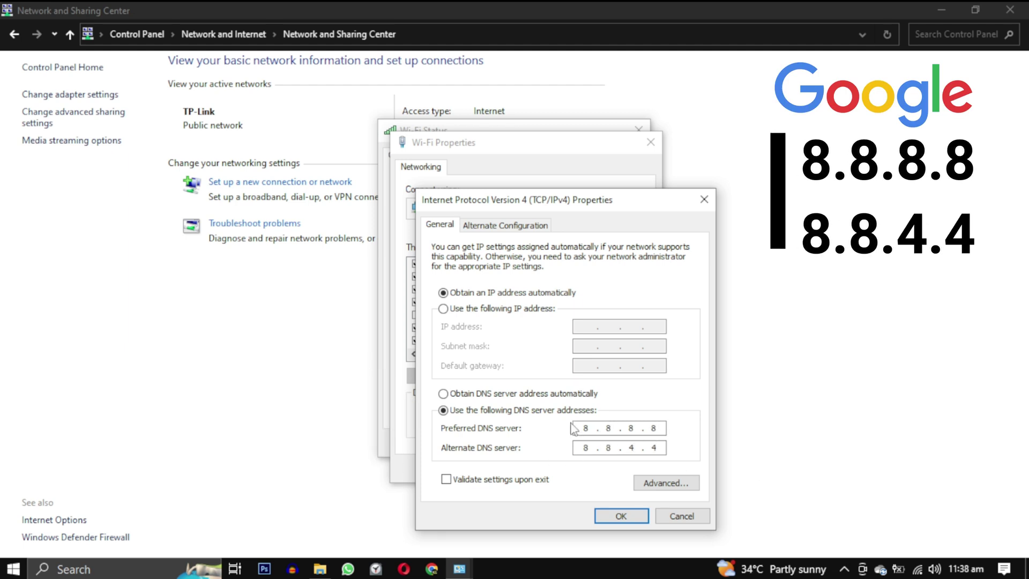
# Replace the Google entries with Cloudflare DNS 1.1.1.1 and 1.0.0.1 and apply them.
pyautogui.click(443, 393)
pyautogui.click(443, 409)
pyautogui.write('1.1')
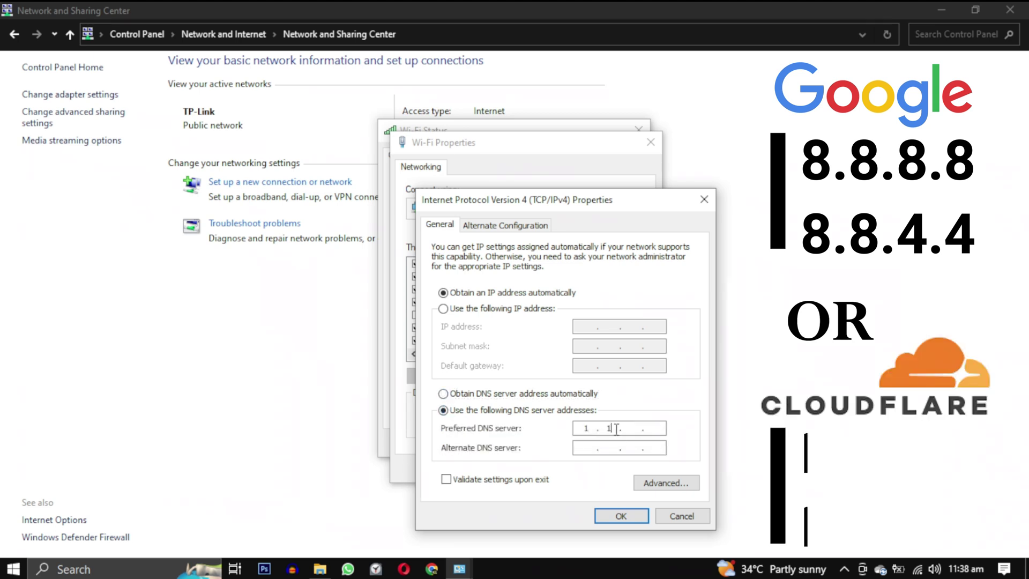
pyautogui.write('.1.1')
pyautogui.click(584, 446)
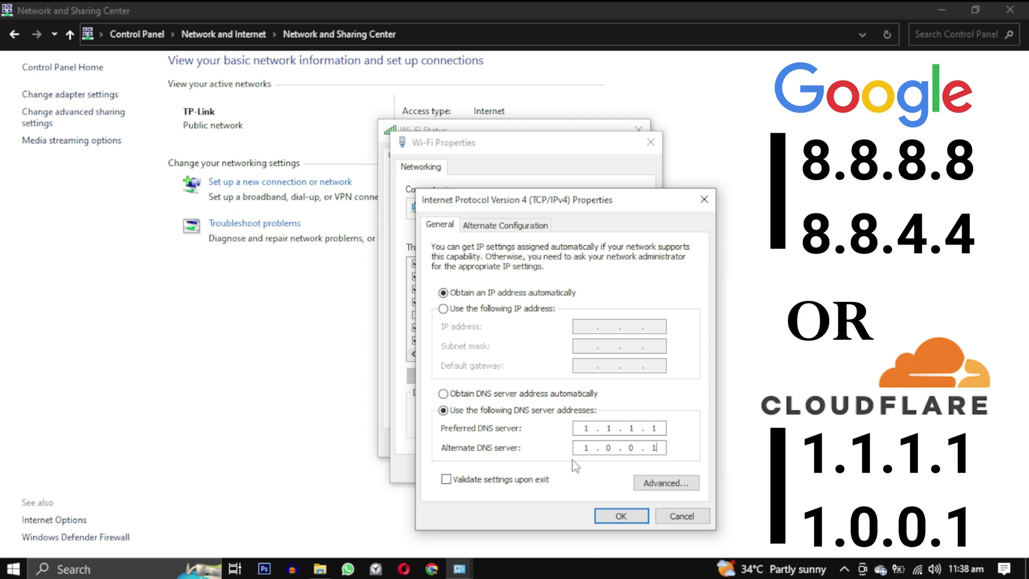
pyautogui.click(607, 516)
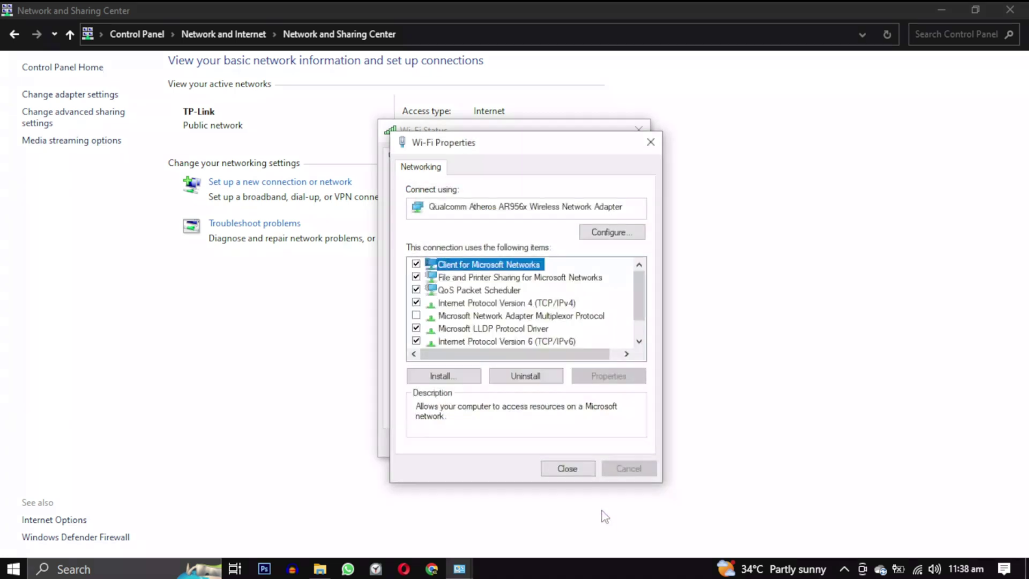
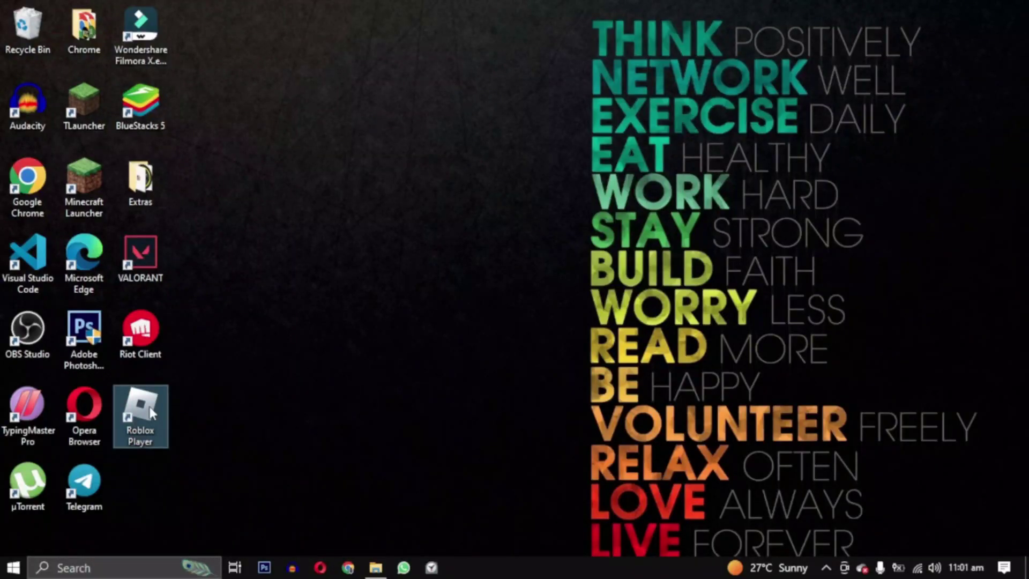
# Open the file location of the Roblox Player desktop shortcut.
pyautogui.rightClick(151, 413)
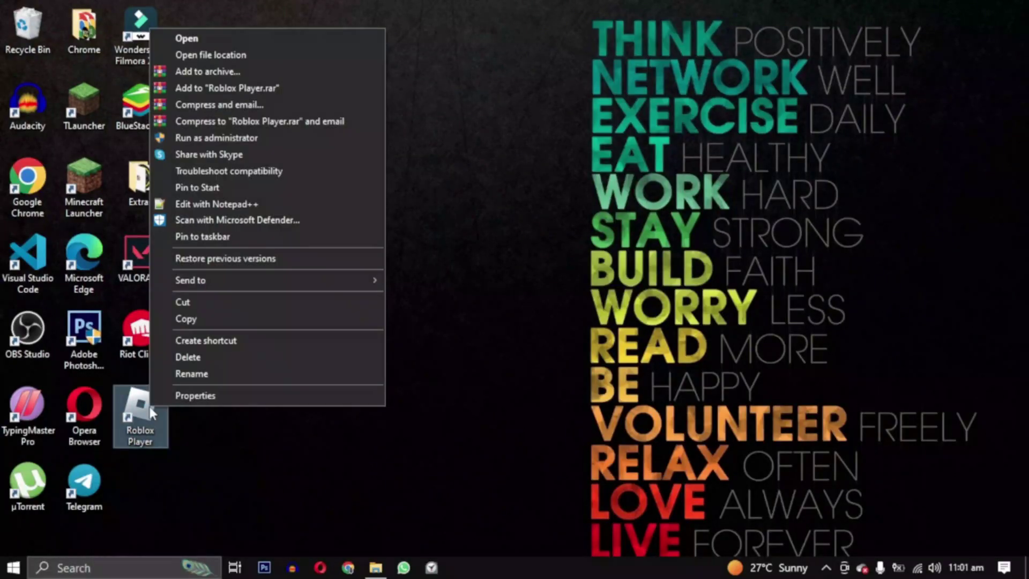
pyautogui.click(253, 55)
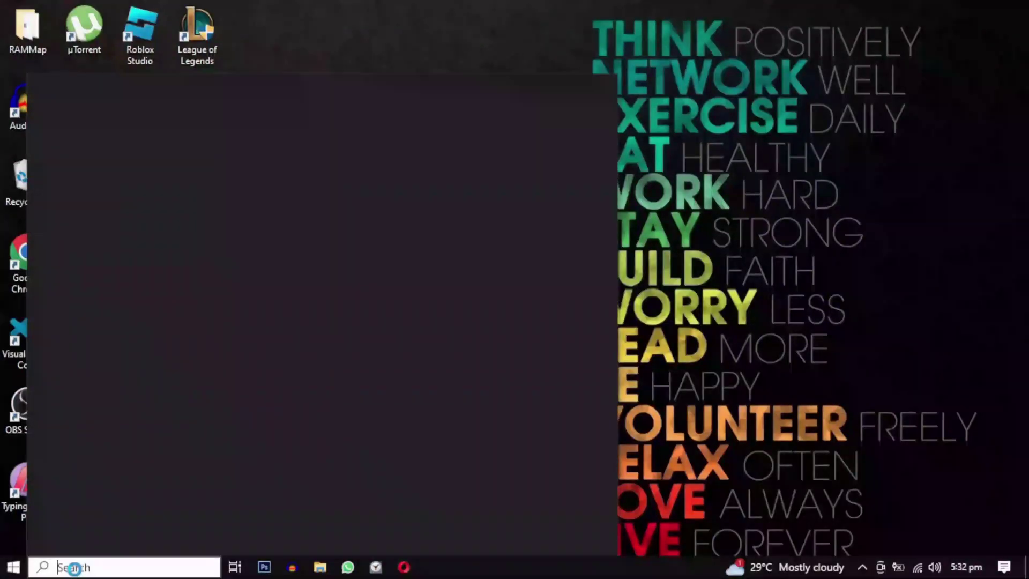
# Search Windows for lusrmgr.msc.
pyautogui.write('lusrmgr')
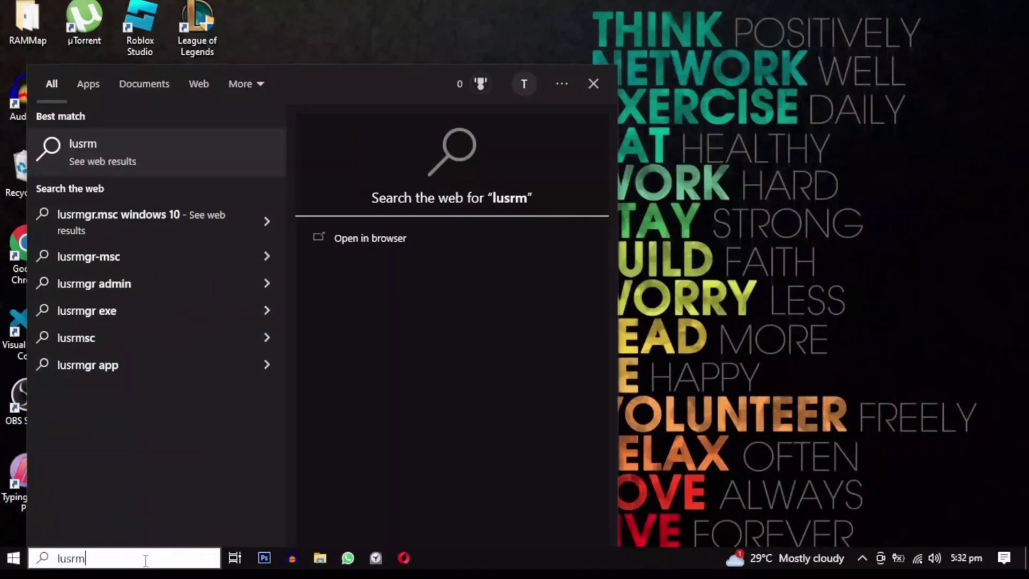
pyautogui.write('.msc')
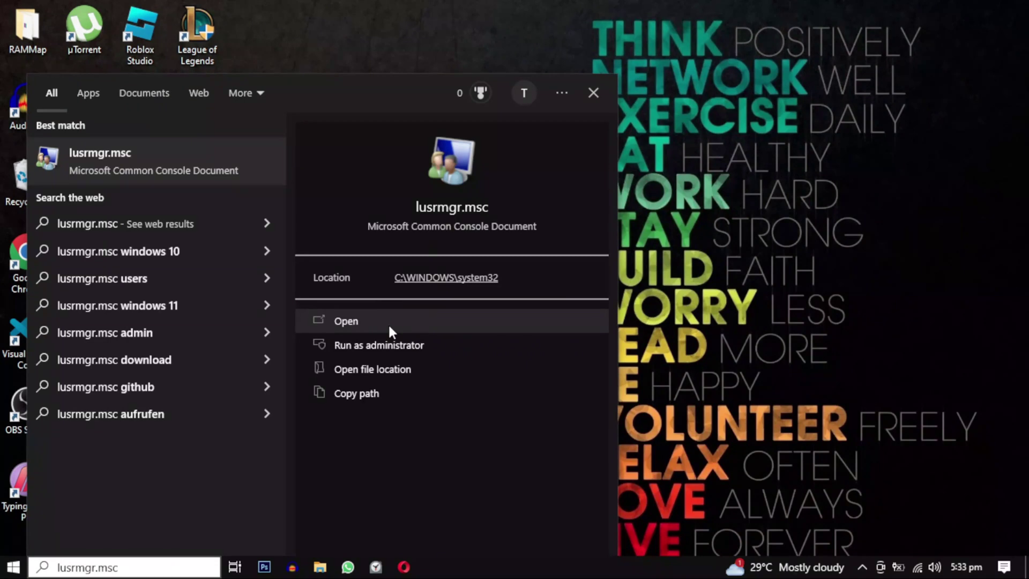
# Open Local Users and Groups and start a new user in the Users folder.
pyautogui.click(388, 323)
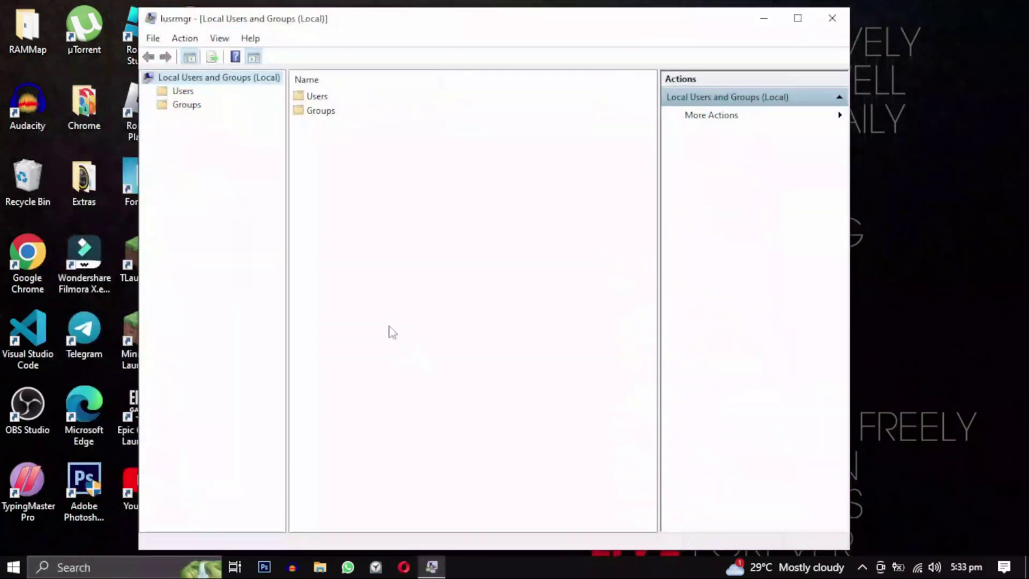
pyautogui.doubleClick(317, 96)
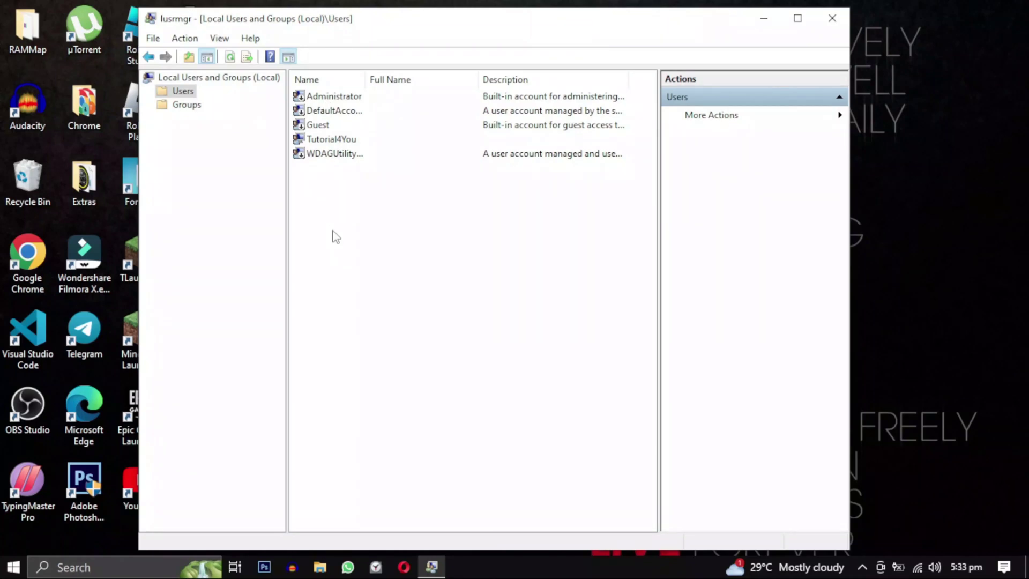
pyautogui.rightClick(348, 223)
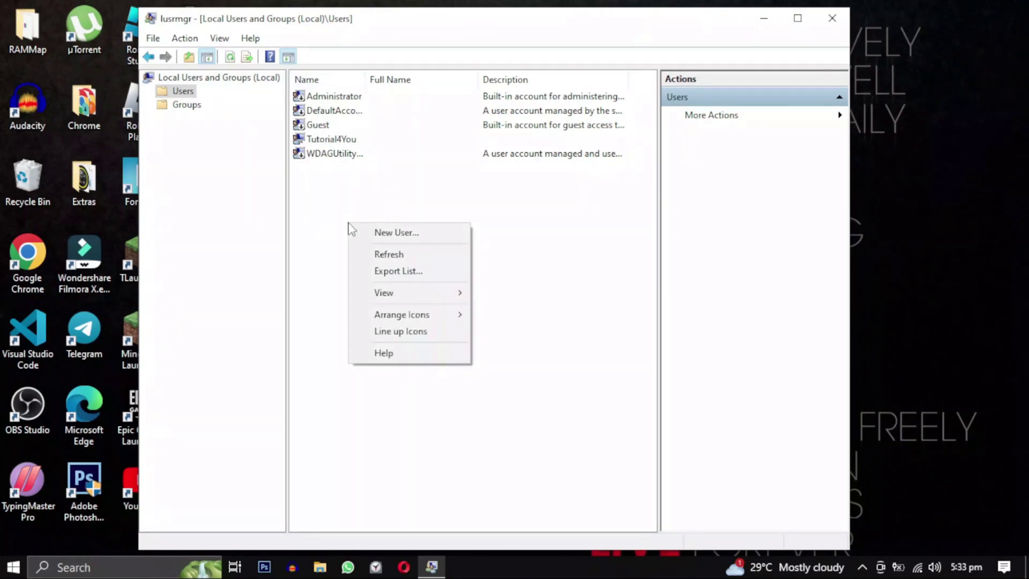
pyautogui.click(442, 242)
# Enter the name 'New User' and the account password in both password fields.
pyautogui.write('New User')
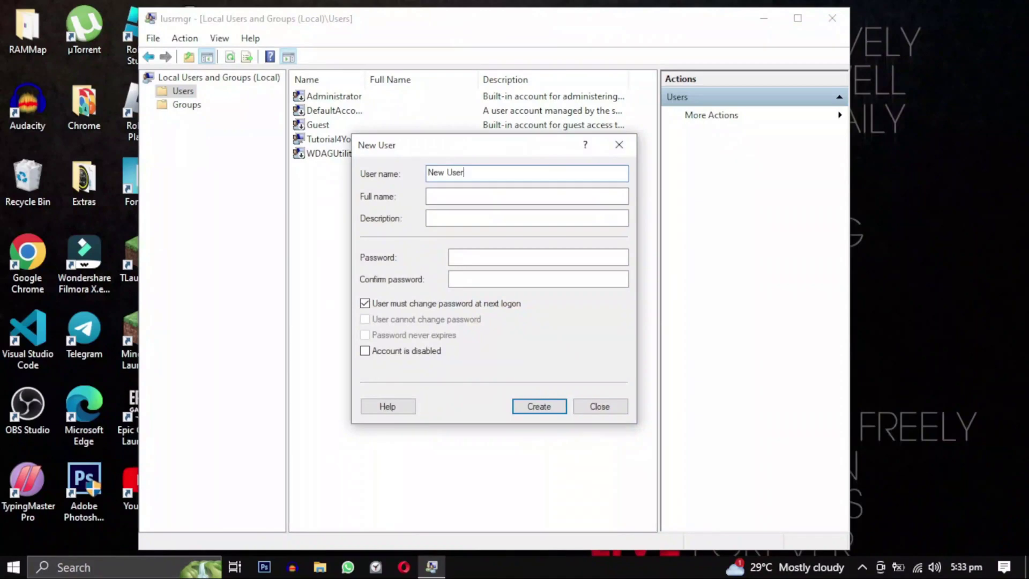
pyautogui.click(458, 197)
pyautogui.write('New User')
pyautogui.click(459, 257)
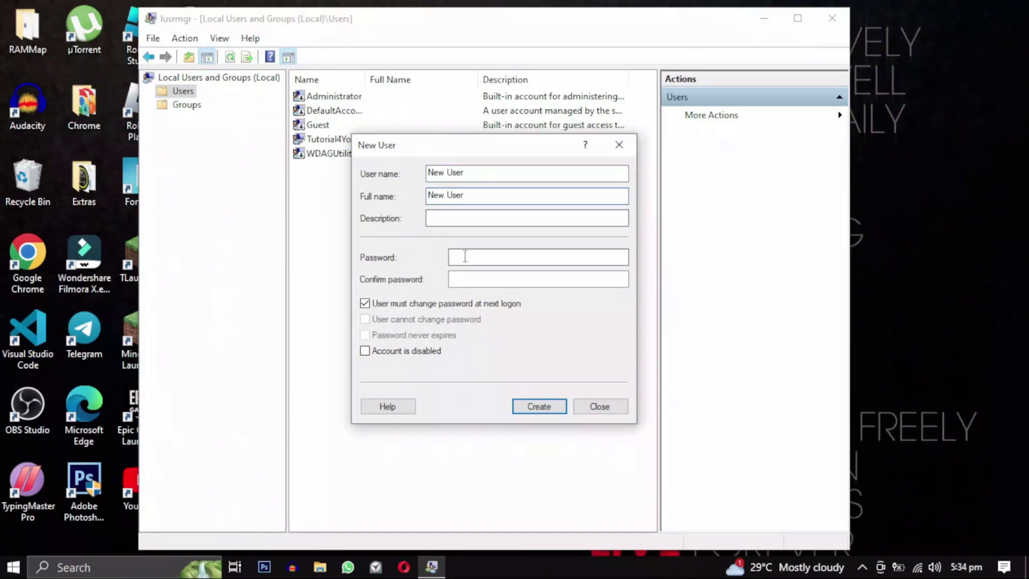
pyautogui.click(478, 280)
pyautogui.click(479, 257)
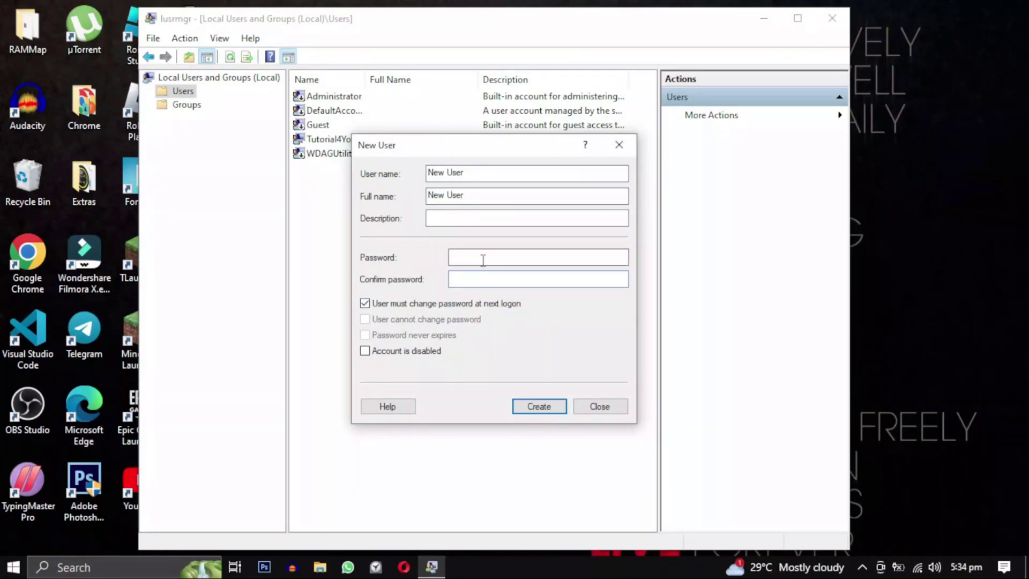
pyautogui.write('1234')
pyautogui.press('Tab')
pyautogui.write('1234')
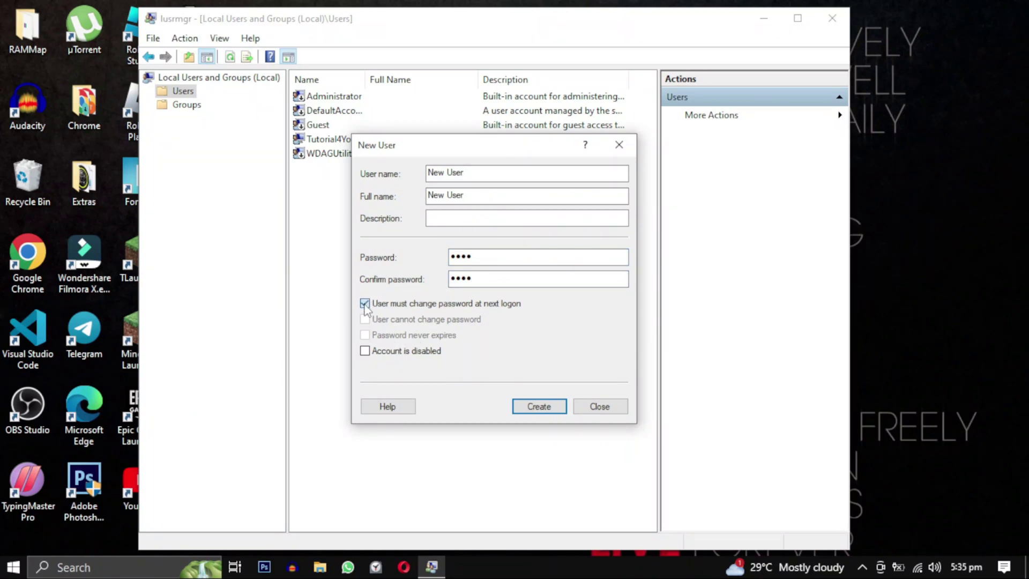
# Untick 'User must change password at next logon', create the account, and close the console.
pyautogui.click(364, 304)
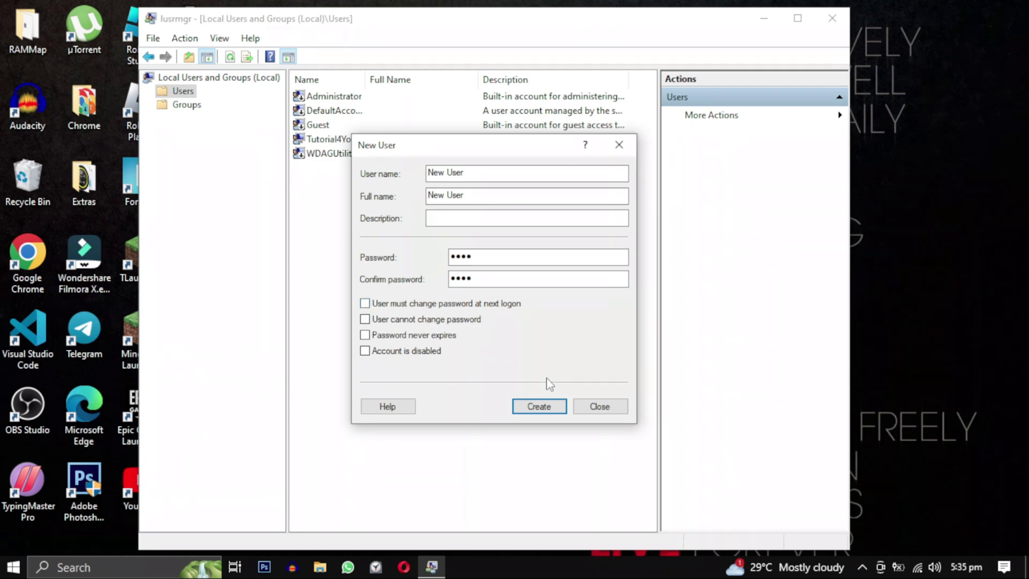
pyautogui.click(541, 407)
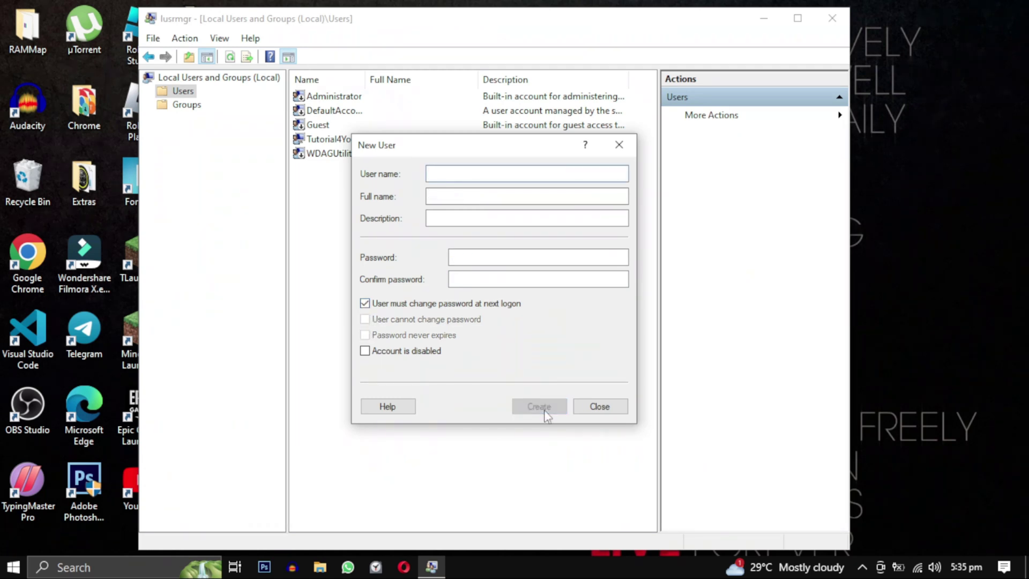
pyautogui.click(599, 407)
pyautogui.hotkey('alt', 'F4')
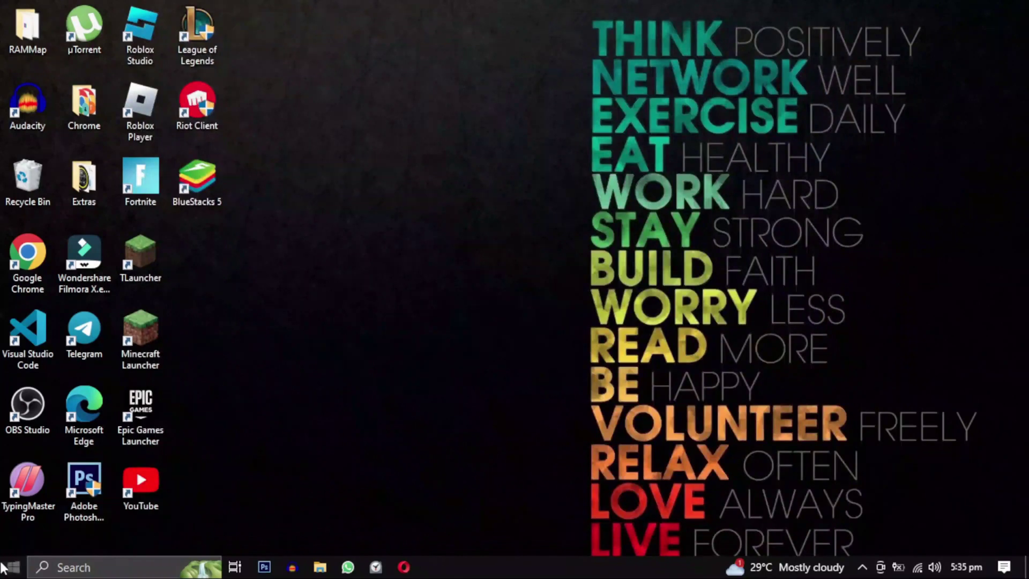
# Switch to the New User account from Start and enter its PIN.
pyautogui.click(3, 570)
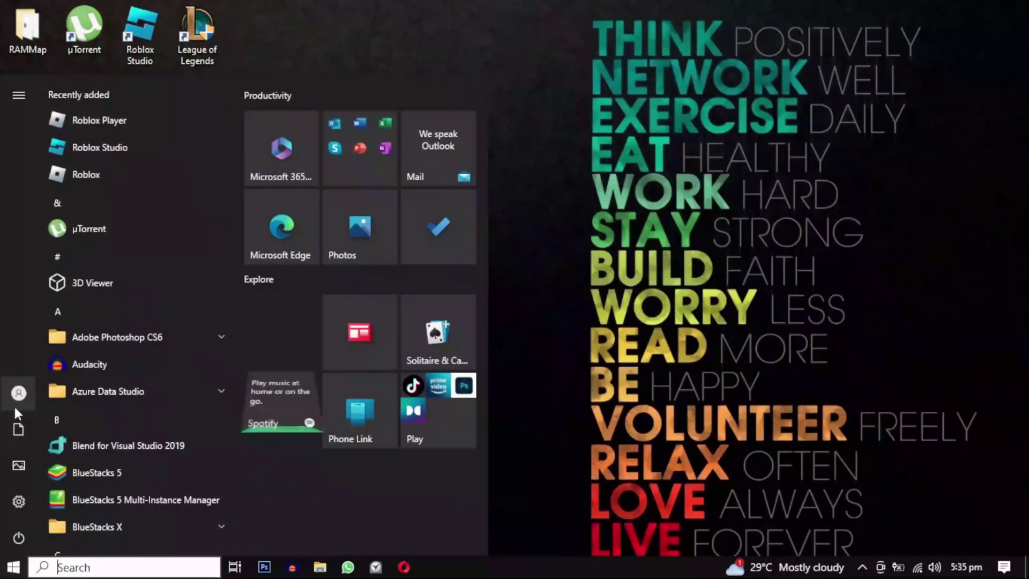
pyautogui.click(17, 397)
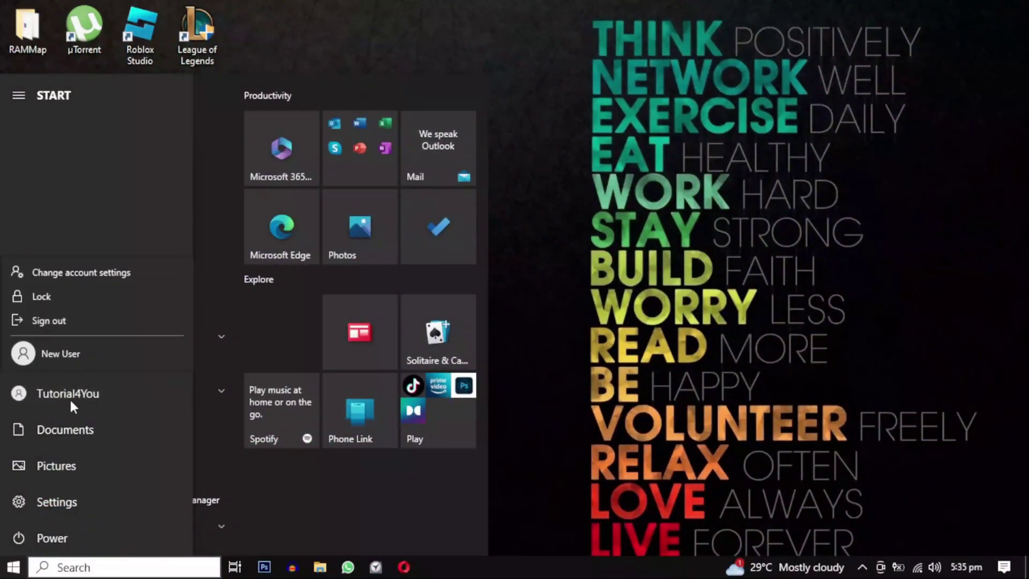
pyautogui.click(95, 356)
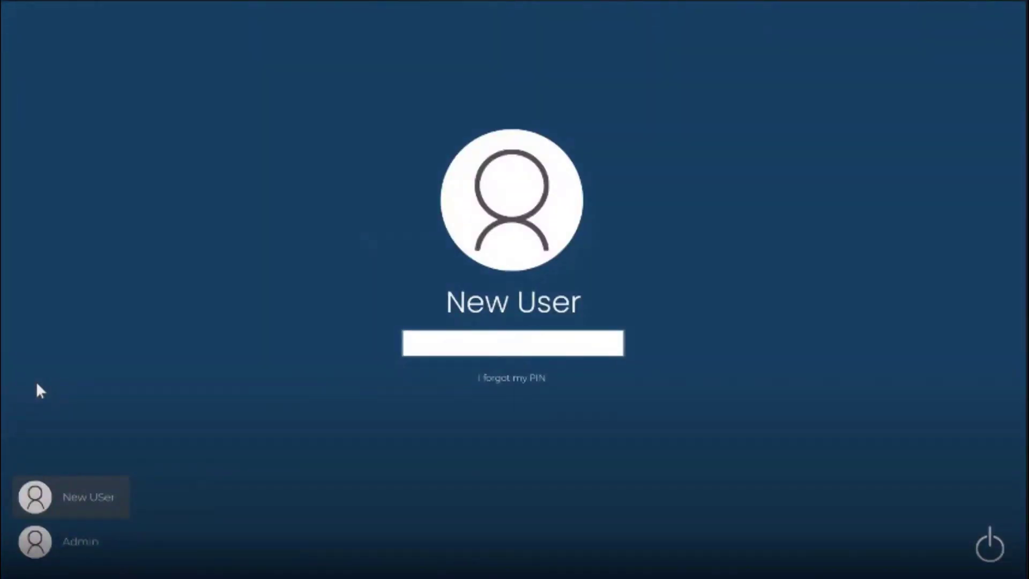
pyautogui.write('1234')
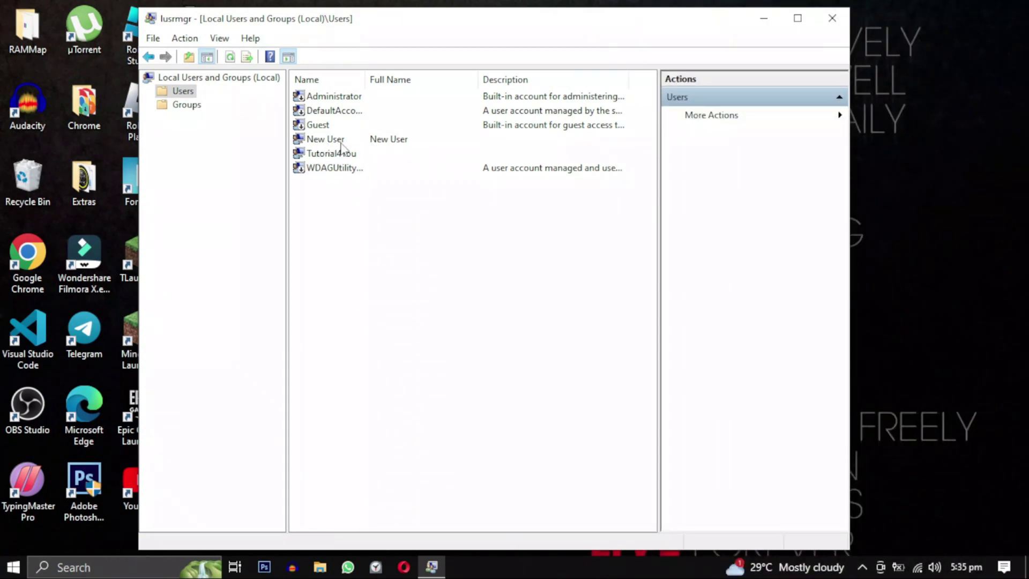
# Dismiss the New User context menu without deleting the account.
pyautogui.rightClick(341, 141)
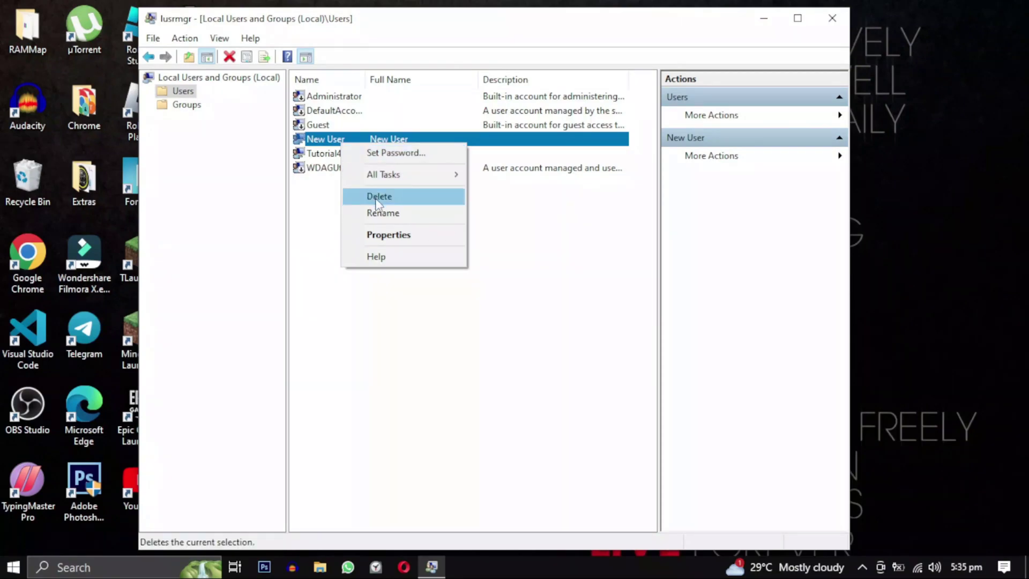
pyautogui.click(314, 209)
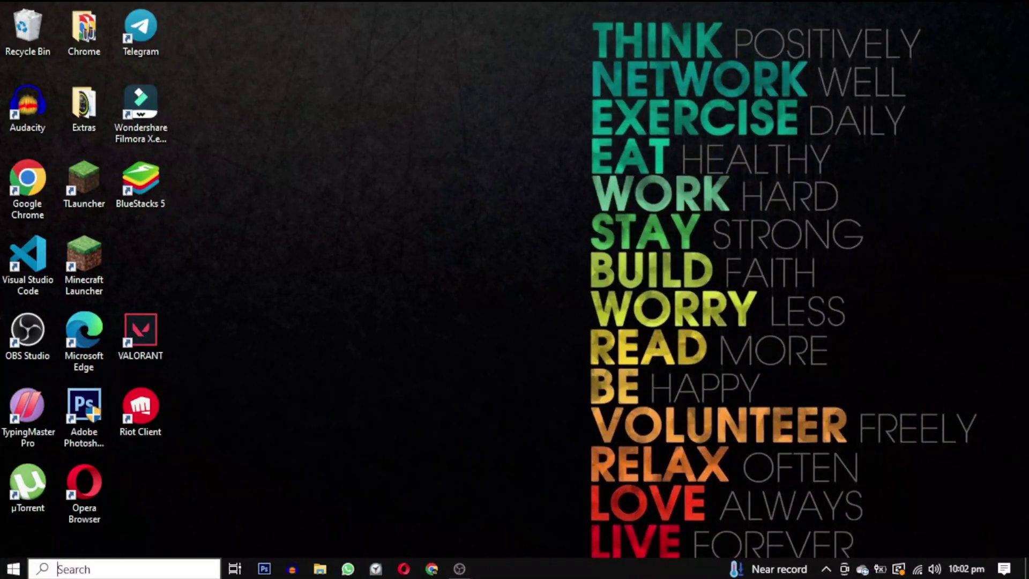
# Launch Microsoft Store from a 'mic' search and move its window to the top.
pyautogui.write('mic')
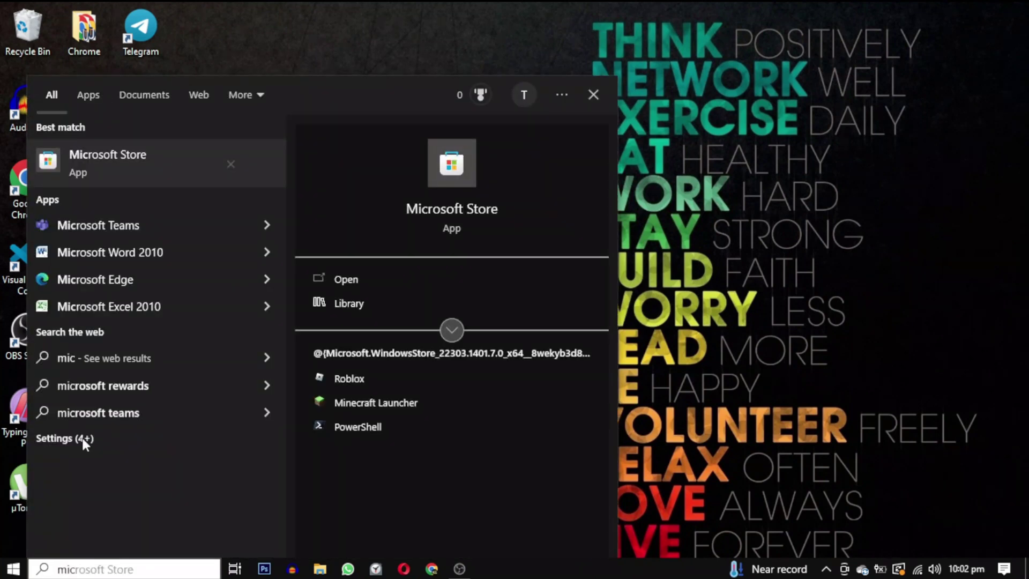
pyautogui.click(366, 278)
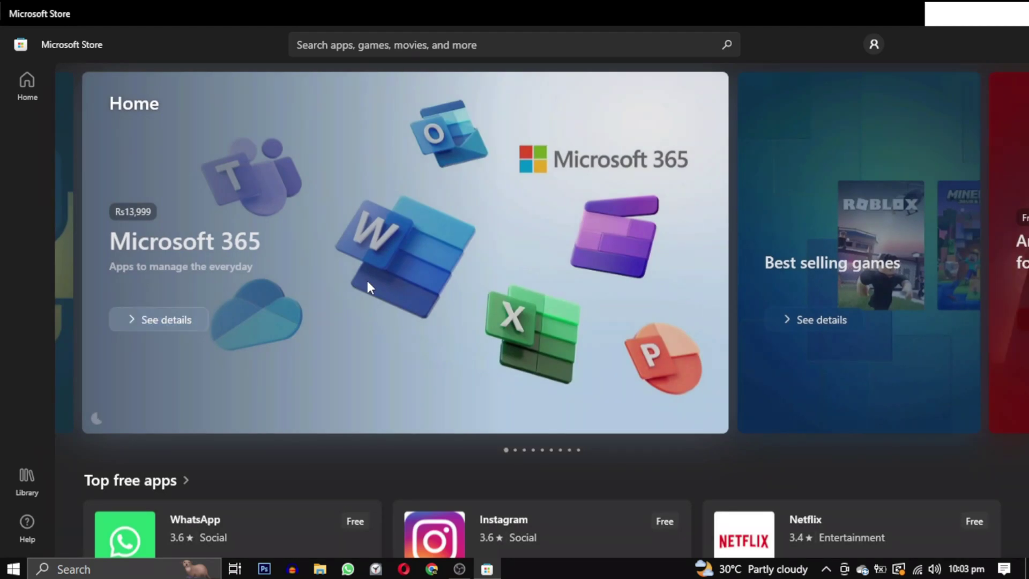
pyautogui.moveTo(440, 24); pyautogui.dragTo(448, 2)
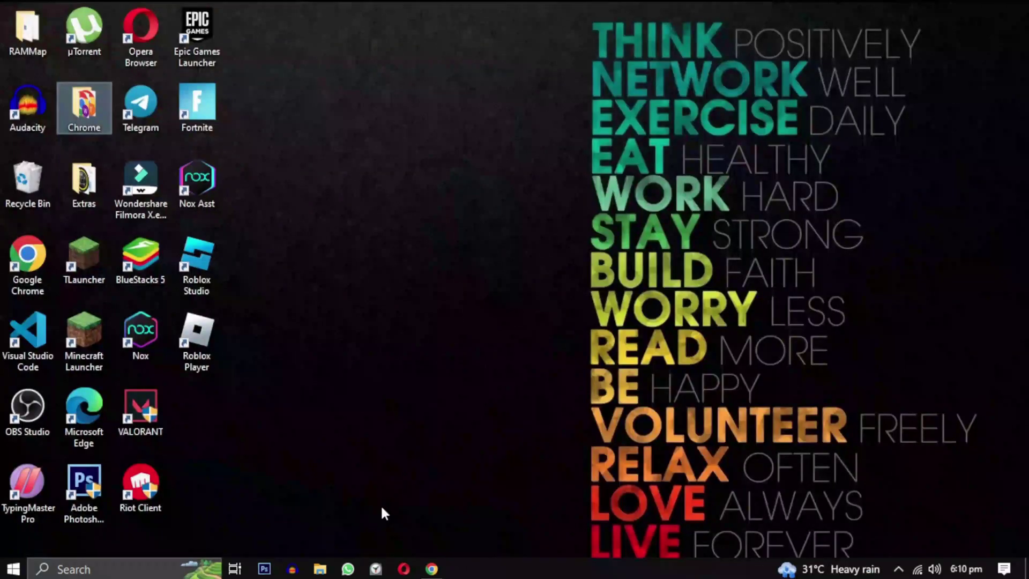
# Open Control Panel and set View by to Category.
pyautogui.click(145, 576)
pyautogui.write('control panel')
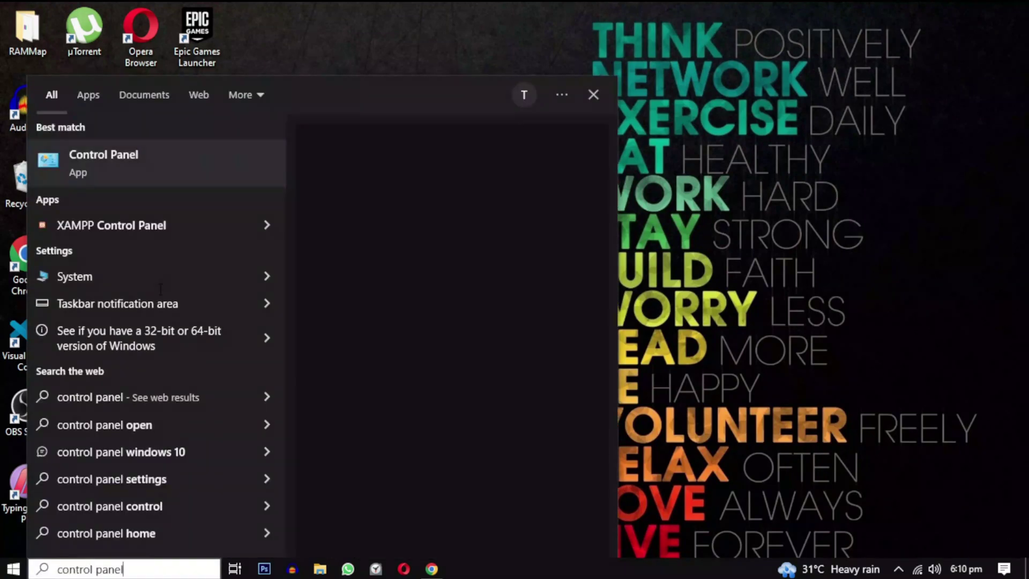
pyautogui.click(355, 282)
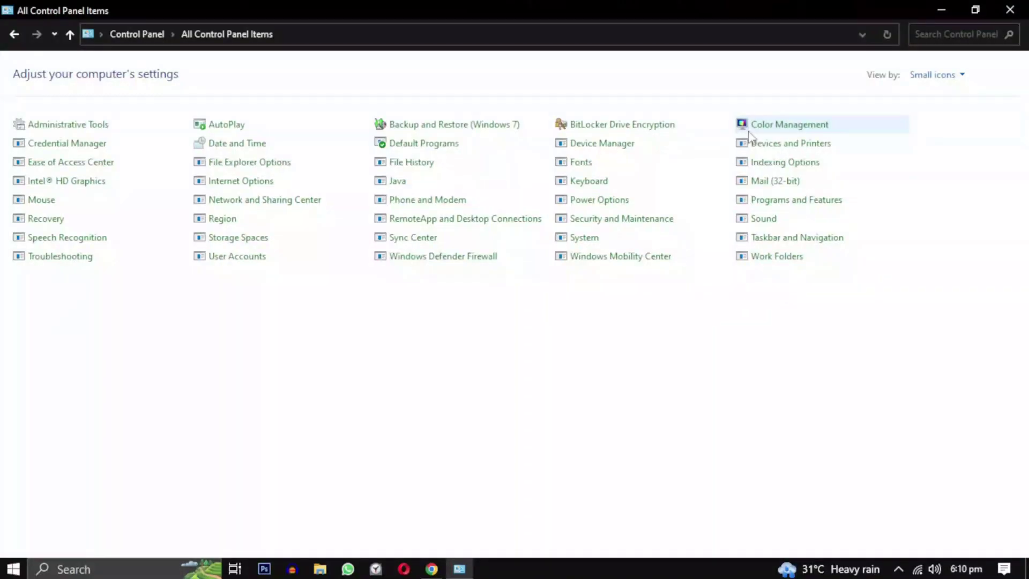
pyautogui.click(946, 83)
pyautogui.click(932, 96)
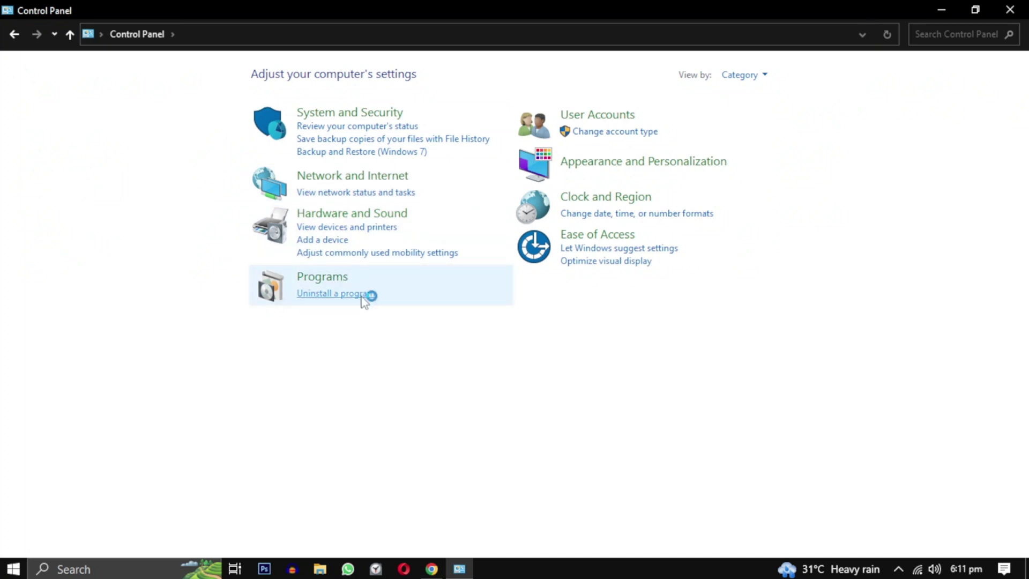
# Uninstall Roblox Player from the installed programs list.
pyautogui.click(365, 294)
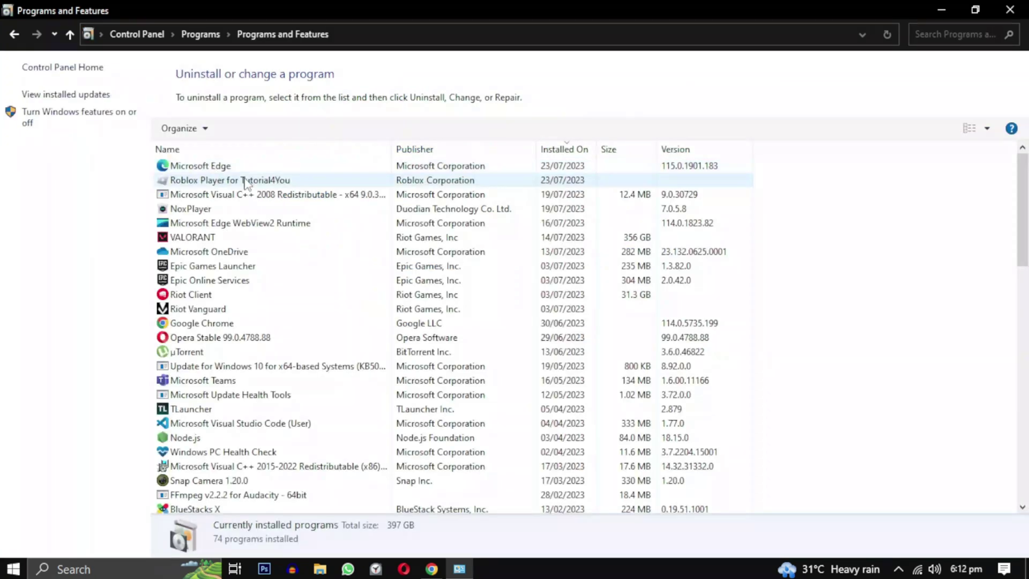
pyautogui.click(310, 184)
pyautogui.rightClick(315, 180)
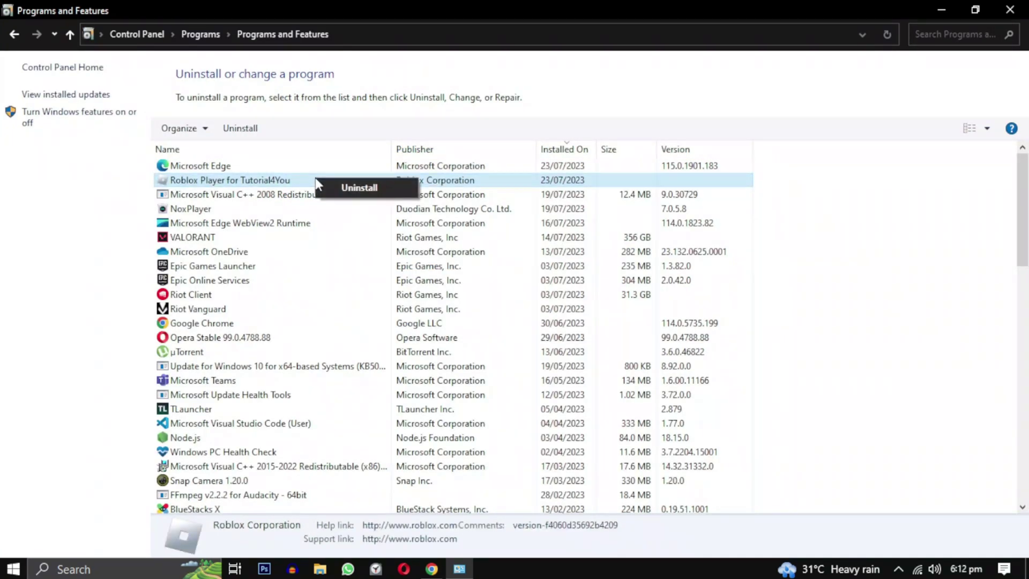
pyautogui.click(399, 191)
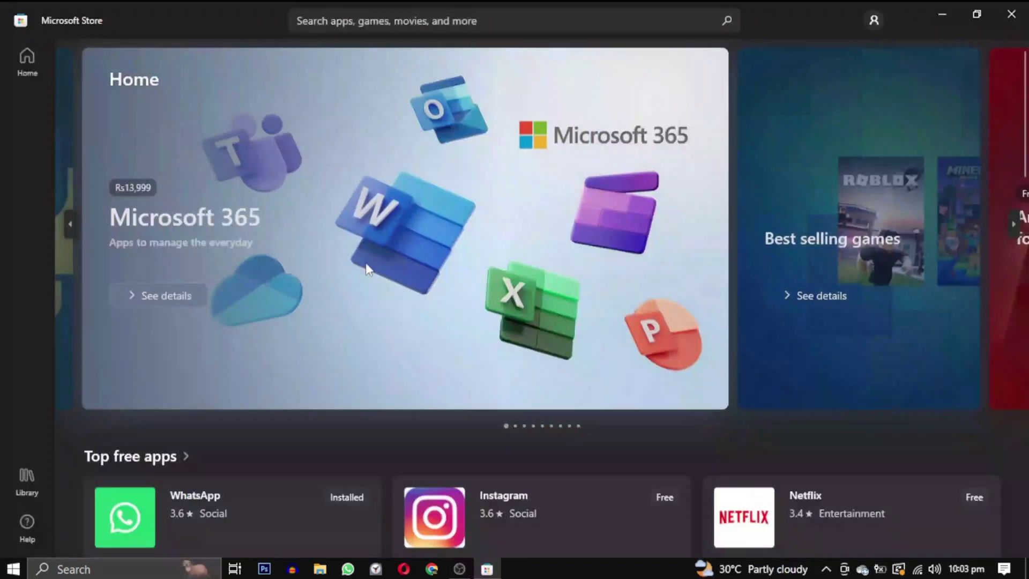
# Search the Store for roblox, install it with Get, and launch it with Play.
pyautogui.click(384, 14)
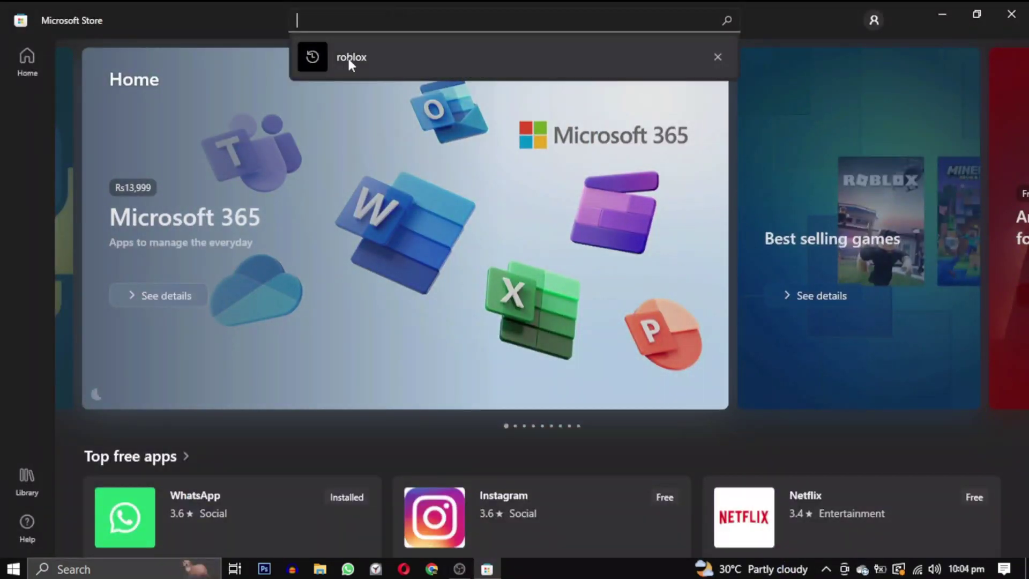
pyautogui.click(377, 56)
pyautogui.click(490, 322)
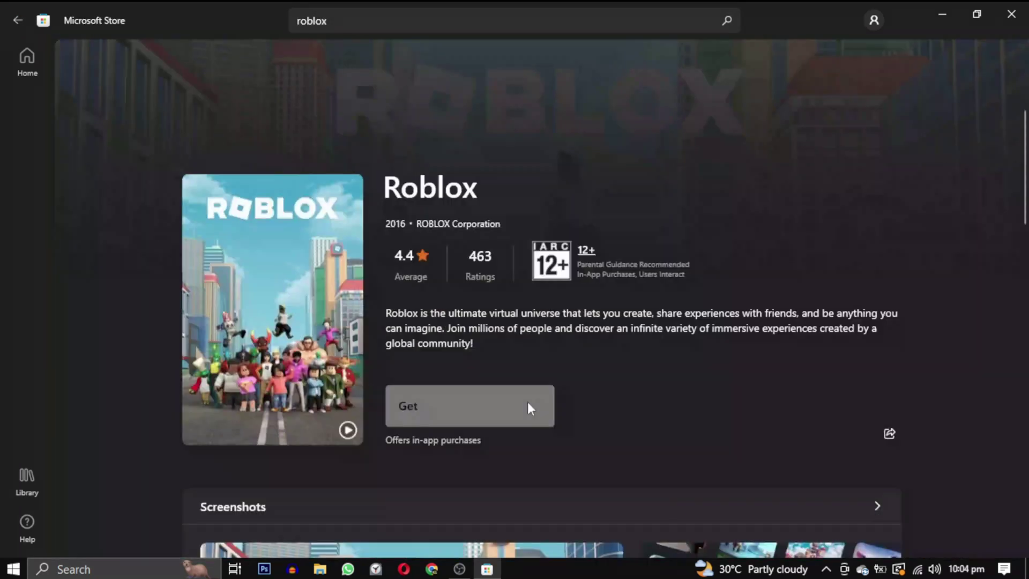
pyautogui.click(527, 407)
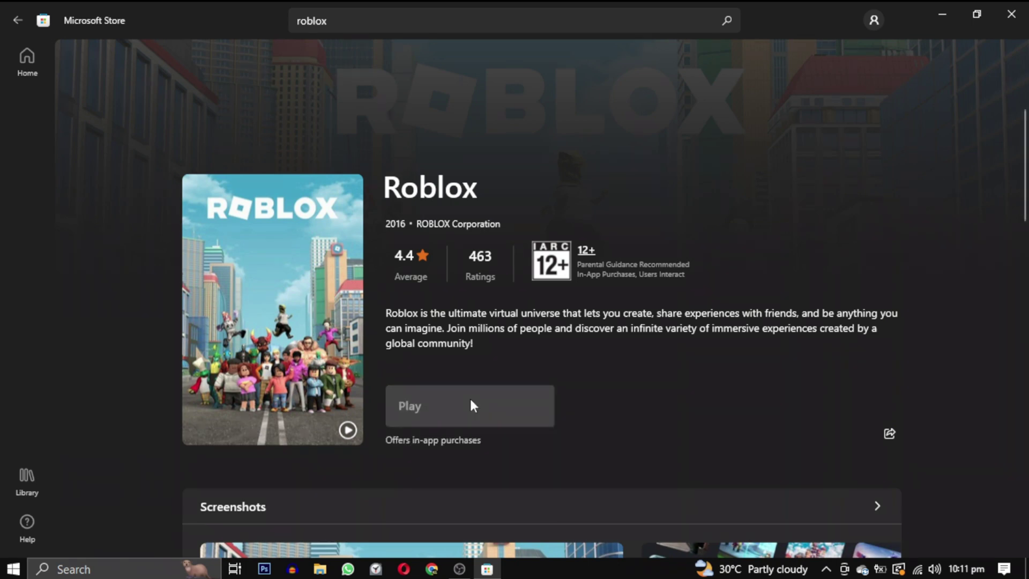
pyautogui.click(470, 402)
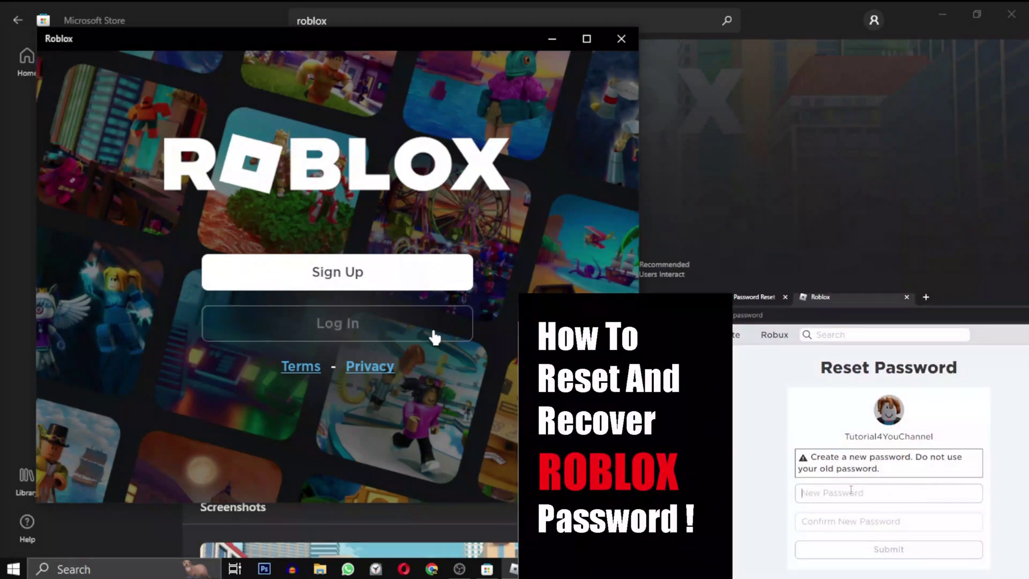
# Log in to Roblox with the account username and password, then maximize the window.
pyautogui.click(429, 335)
pyautogui.write('tutorial4you')
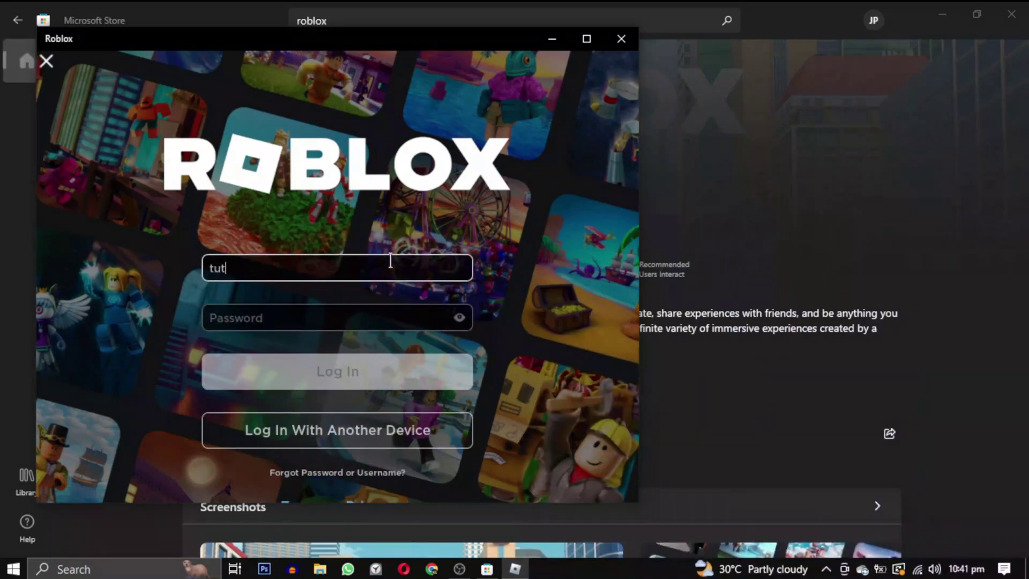
pyautogui.click(366, 316)
pyautogui.write('****************')
pyautogui.click(367, 382)
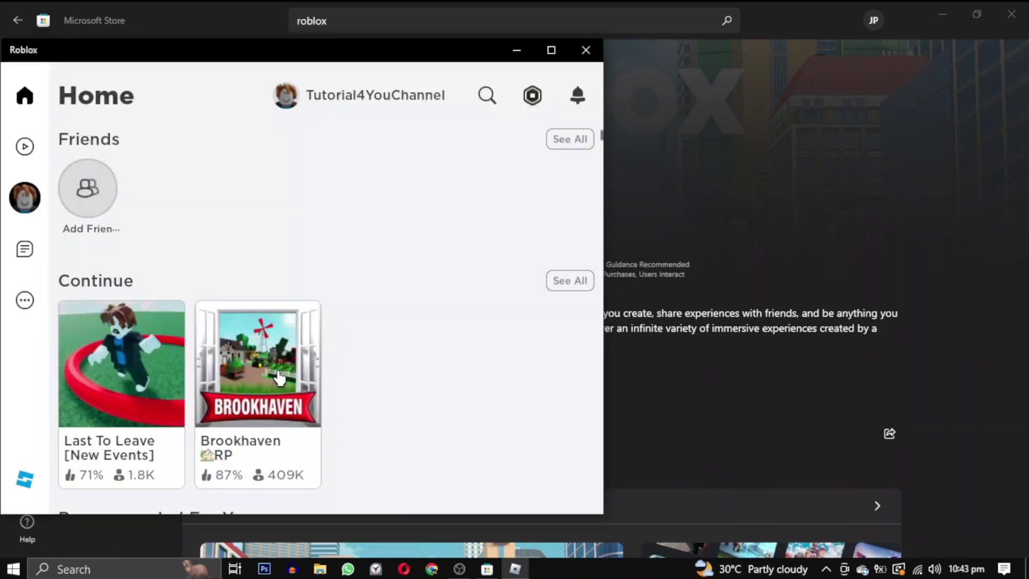
pyautogui.click(551, 49)
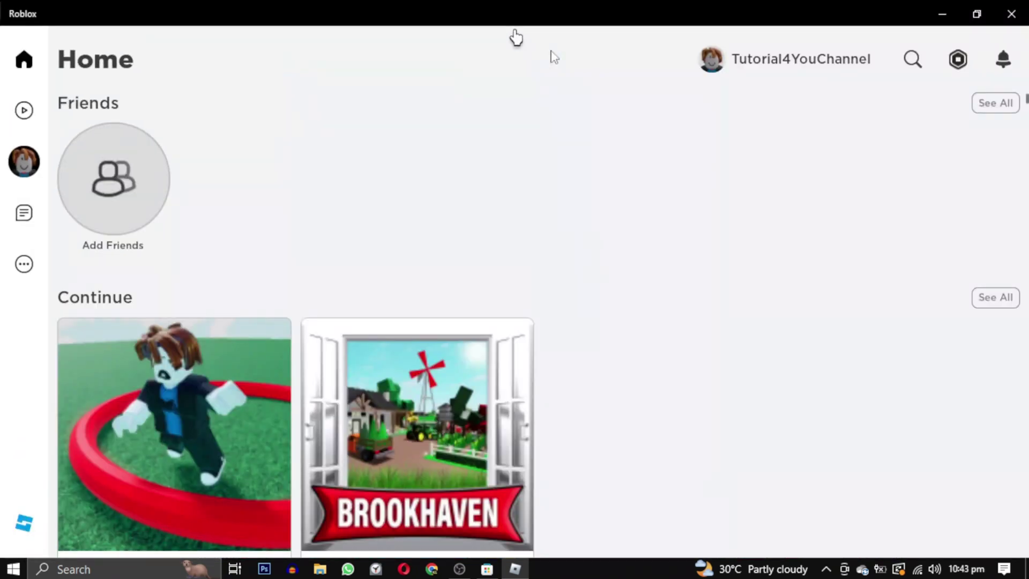